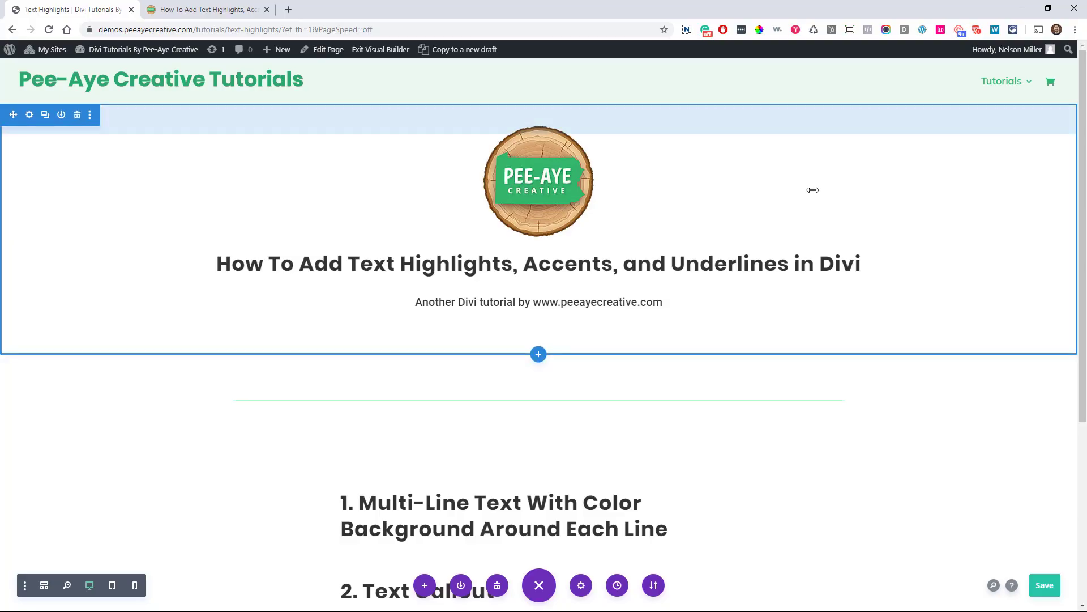
Copy the class name pa-multi-line-highlight from the tutorial's section 1, then go back to the Divi page
{"action": "scroll", "coordinate": [820, 431], "scroll_direction": "down", "scroll_amount": 4}
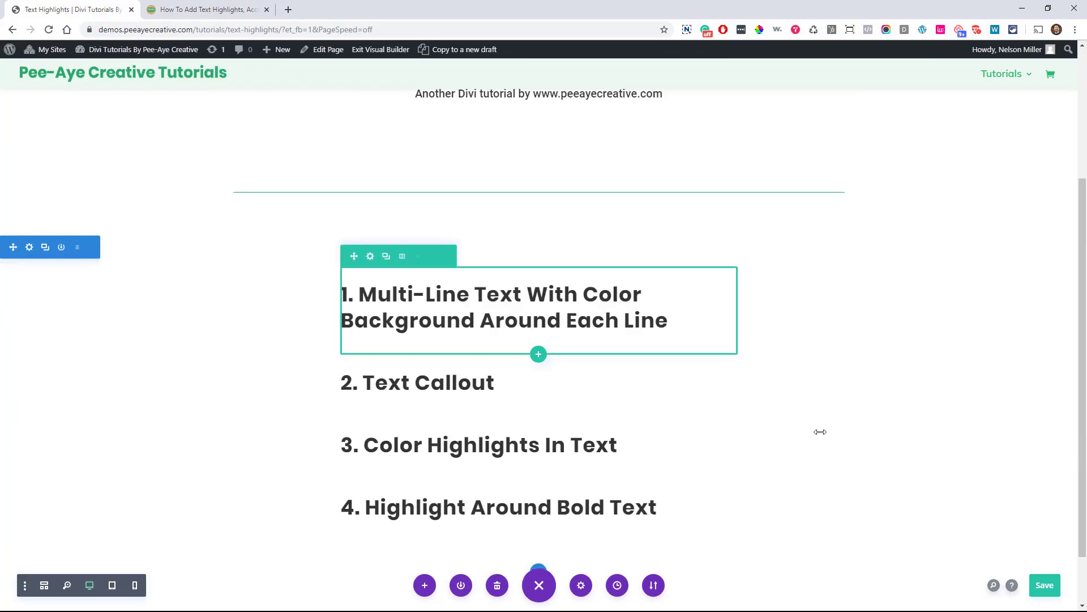
{"action": "scroll", "coordinate": [821, 431], "scroll_direction": "down", "scroll_amount": 1}
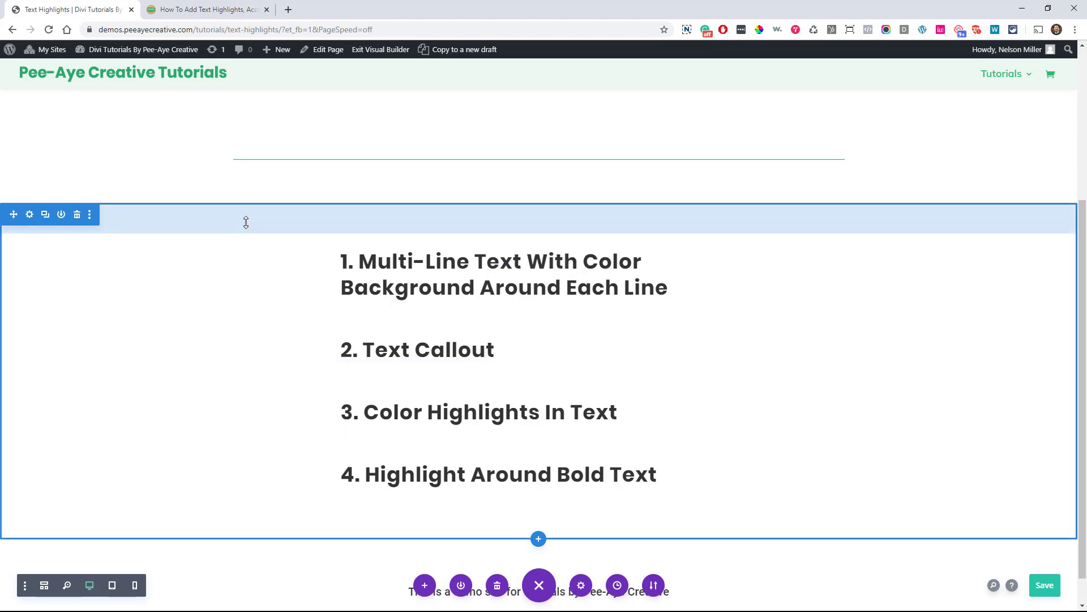
{"action": "left_click", "coordinate": [171, 10]}
{"action": "scroll", "coordinate": [393, 266], "scroll_direction": "down", "scroll_amount": 7}
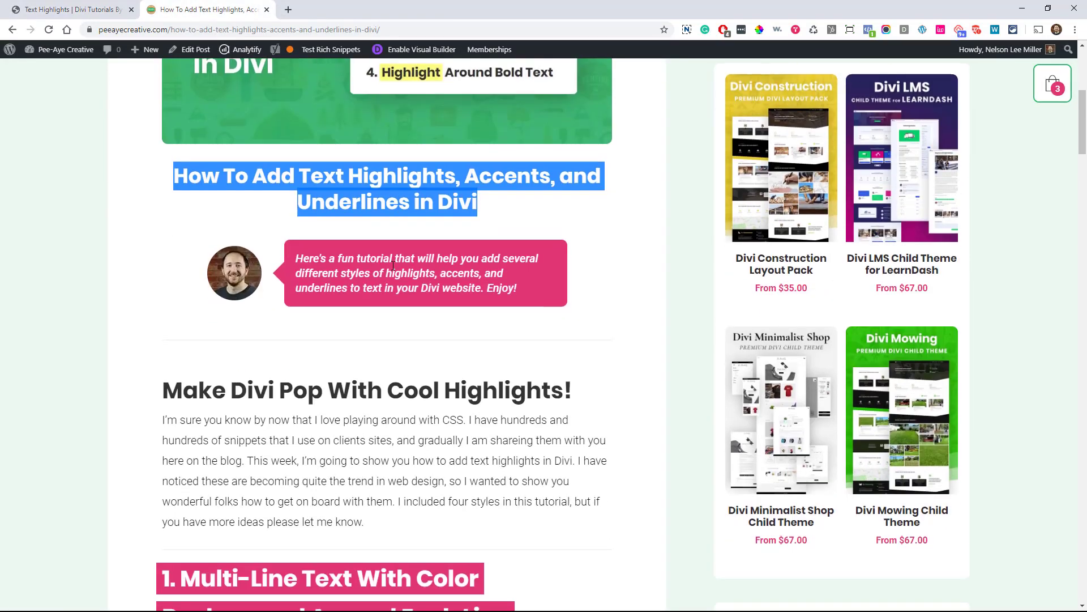
{"action": "scroll", "coordinate": [393, 266], "scroll_direction": "down", "scroll_amount": 6}
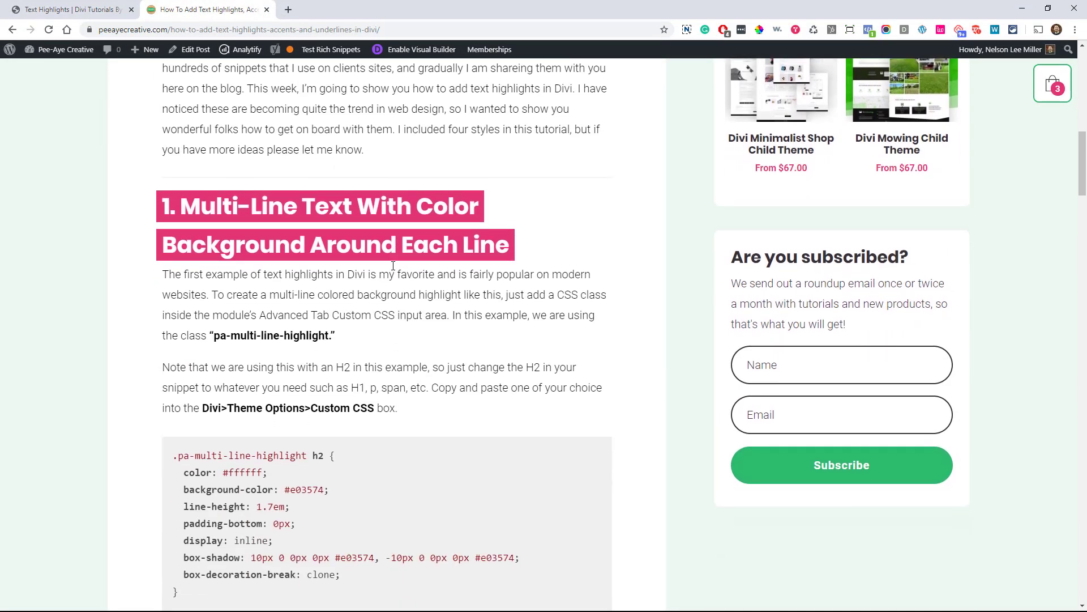
{"action": "scroll", "coordinate": [395, 270], "scroll_direction": "up", "scroll_amount": 2}
{"action": "scroll", "coordinate": [393, 266], "scroll_direction": "down", "scroll_amount": 1}
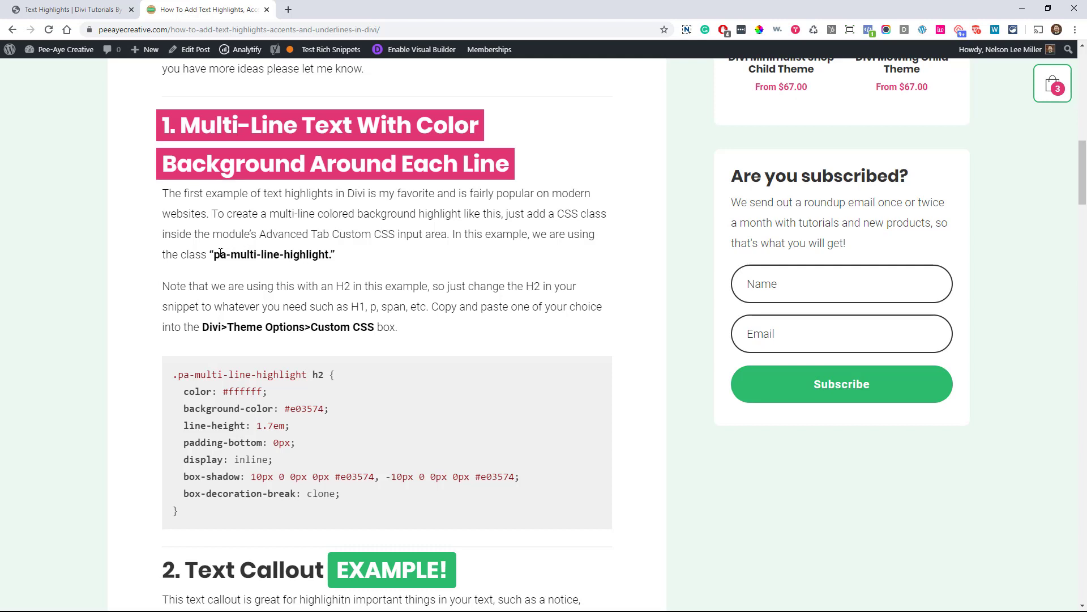
{"action": "left_click_drag", "start_coordinate": [213, 255], "coordinate": [332, 252]}
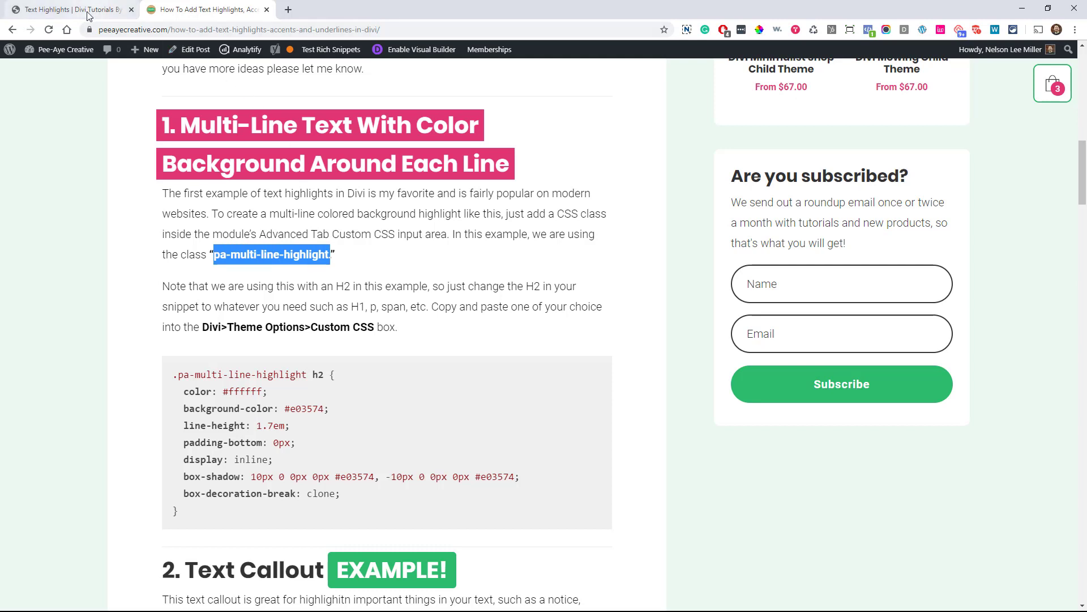
{"action": "left_click", "coordinate": [68, 10]}
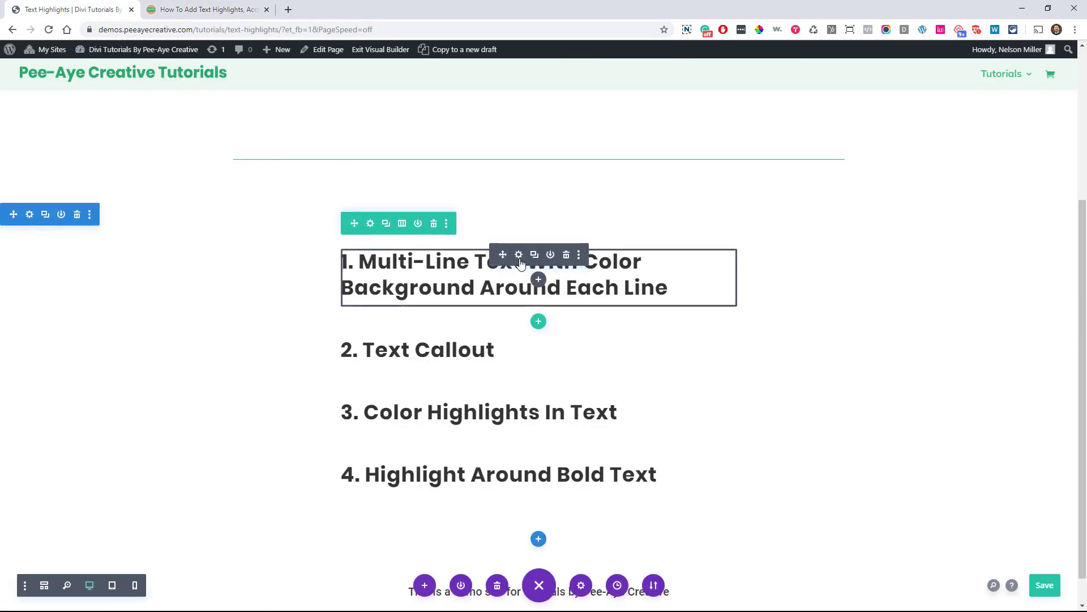
Paste pa-multi-line-highlight into heading 1's CSS Class field, remove the trailing period, and save
{"action": "left_click", "coordinate": [520, 256]}
{"action": "left_click", "coordinate": [844, 214]}
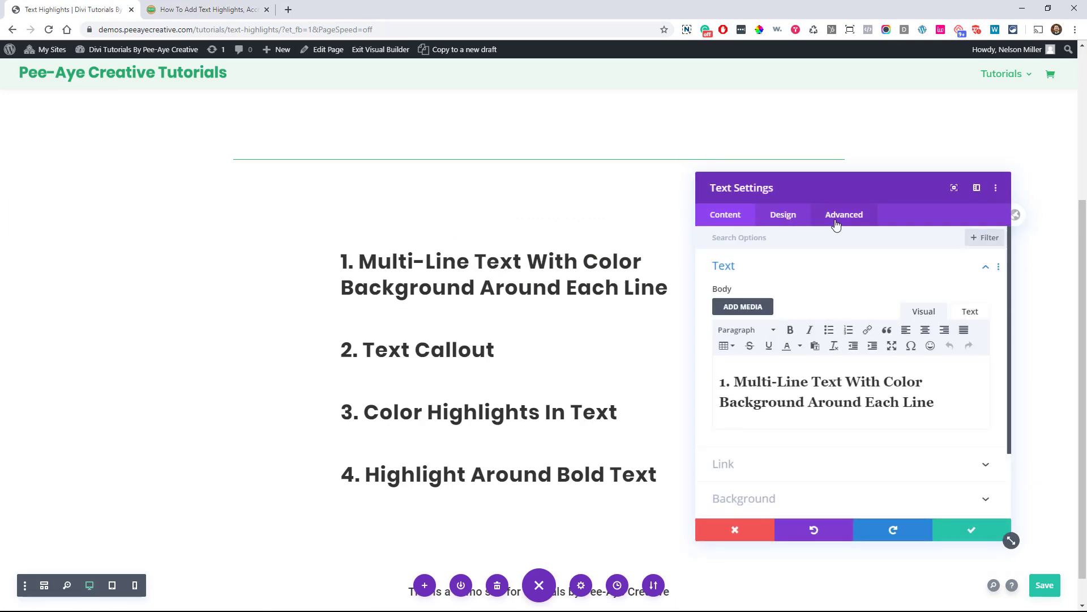
{"action": "left_click", "coordinate": [774, 266]}
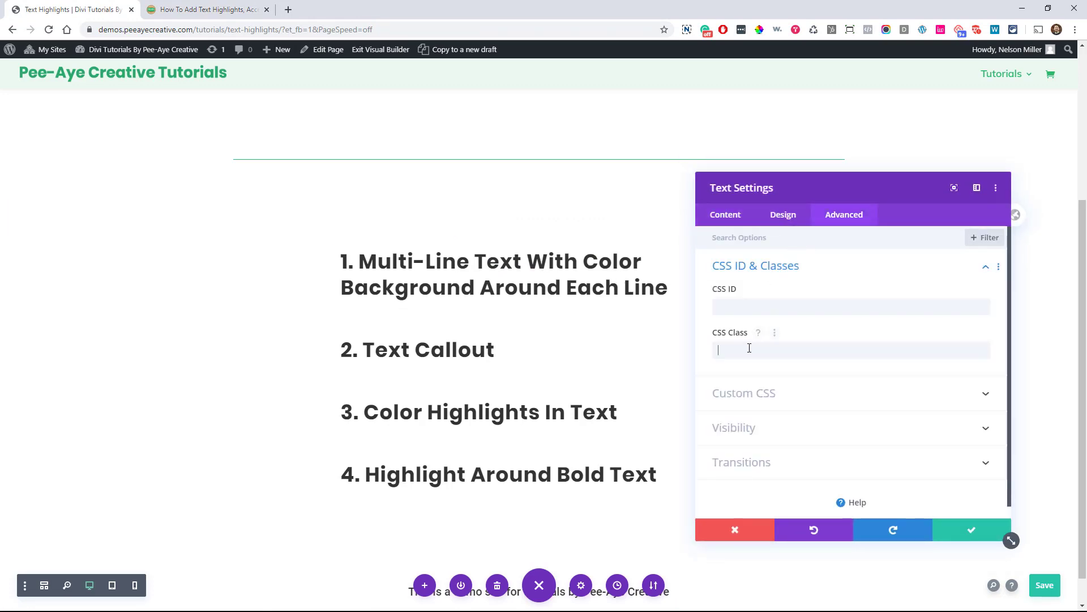
{"action": "left_click", "coordinate": [749, 348]}
{"action": "type", "text": "pa-multi-line-highlight."}
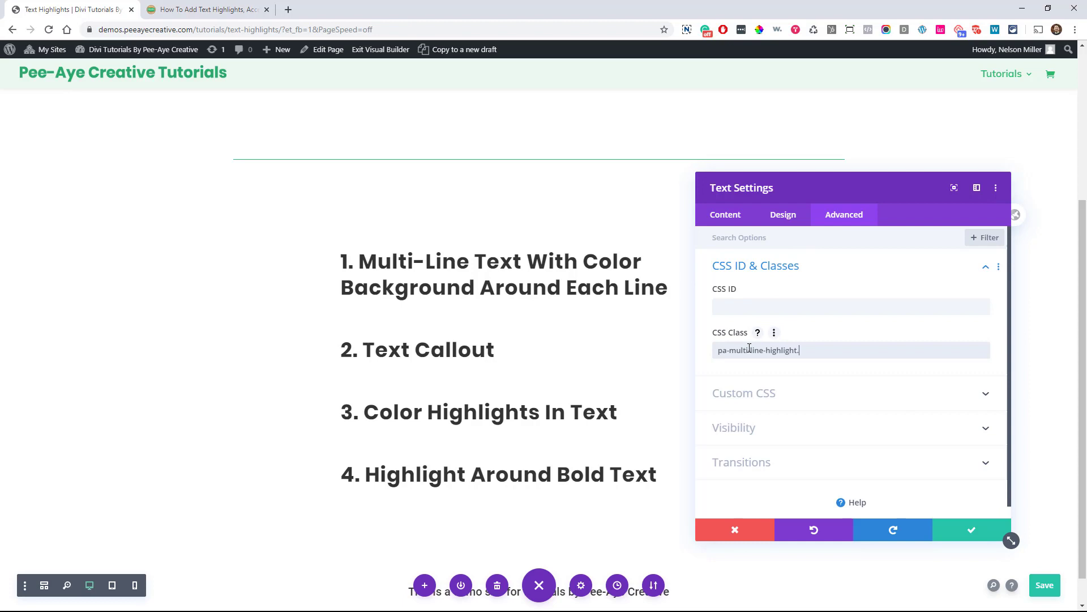
{"action": "key", "text": "BackSpace"}
{"action": "left_click", "coordinate": [952, 530]}
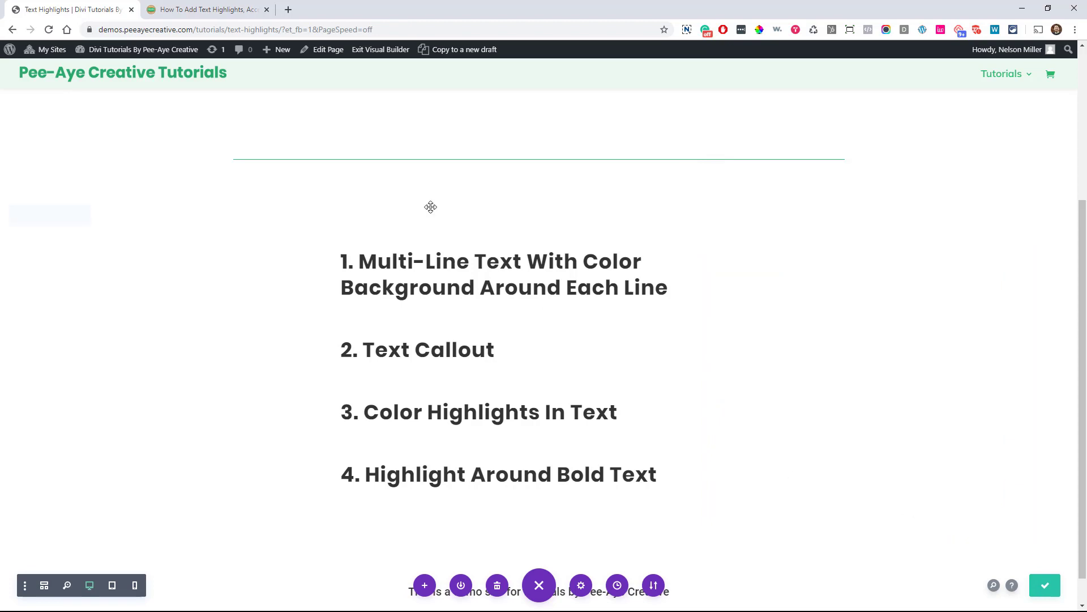
Copy the whole multi-line highlight CSS rule from the tutorial article
{"action": "left_click", "coordinate": [209, 10]}
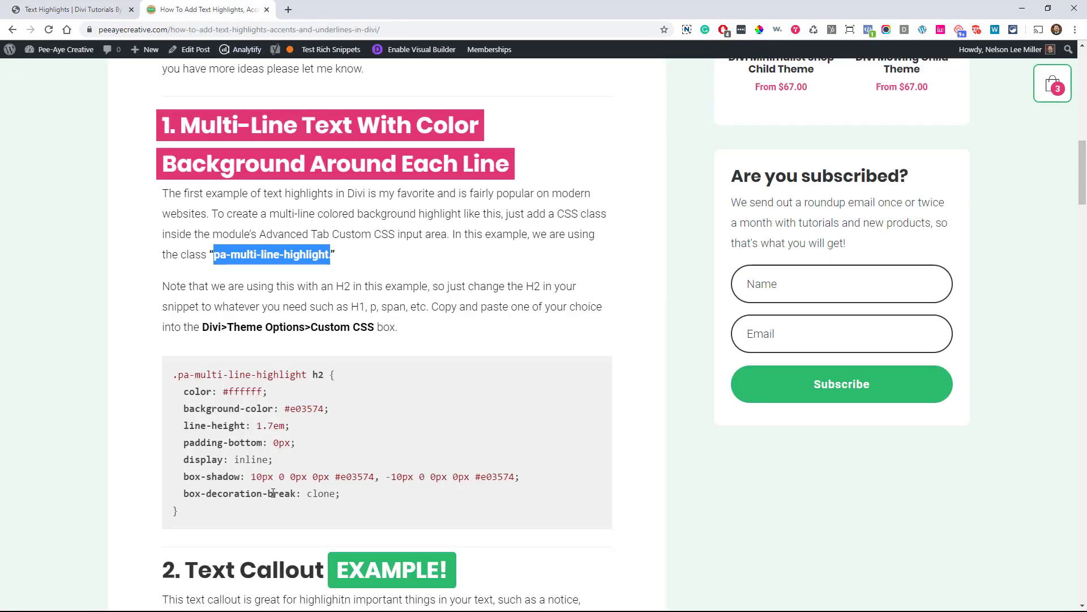
{"action": "left_click_drag", "start_coordinate": [200, 512], "coordinate": [171, 373]}
{"action": "key", "text": "ctrl+c"}
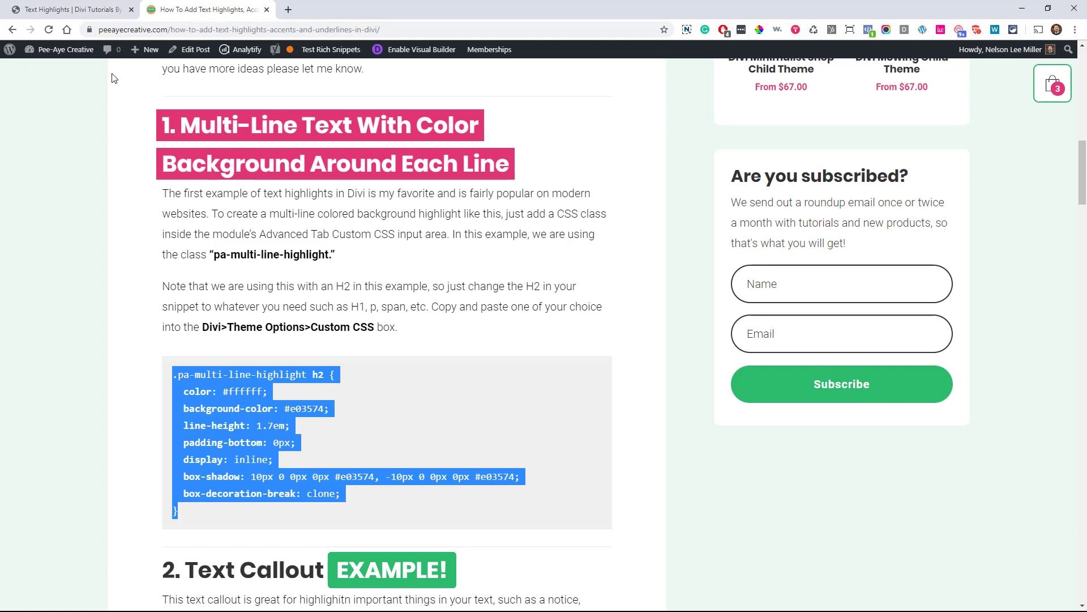
{"action": "left_click", "coordinate": [77, 9]}
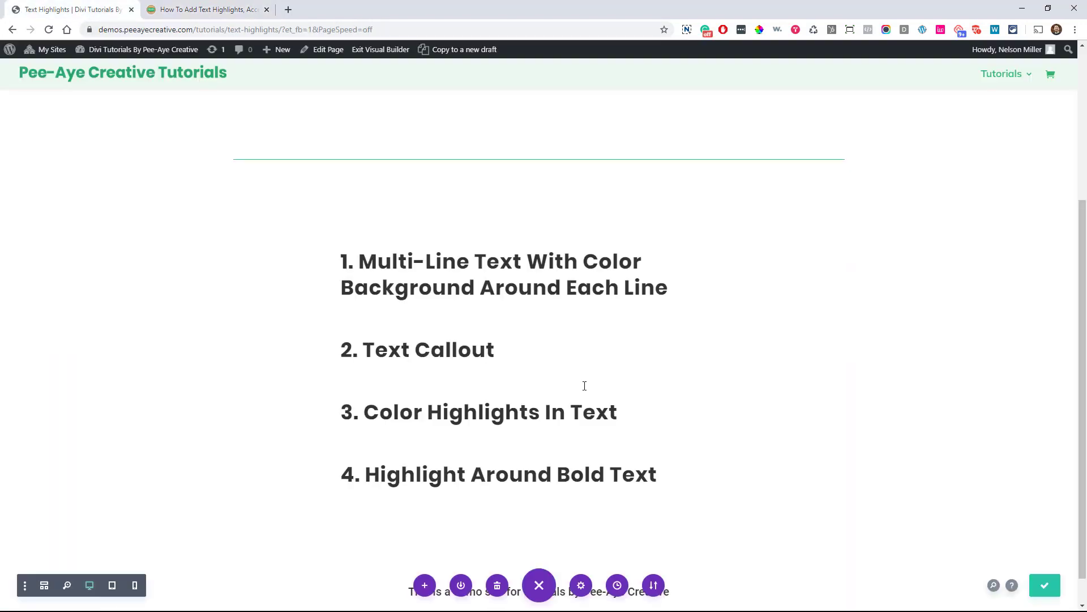
Paste the multi-line highlight rule into Page Settings' Advanced Custom CSS and save
{"action": "left_click", "coordinate": [581, 585]}
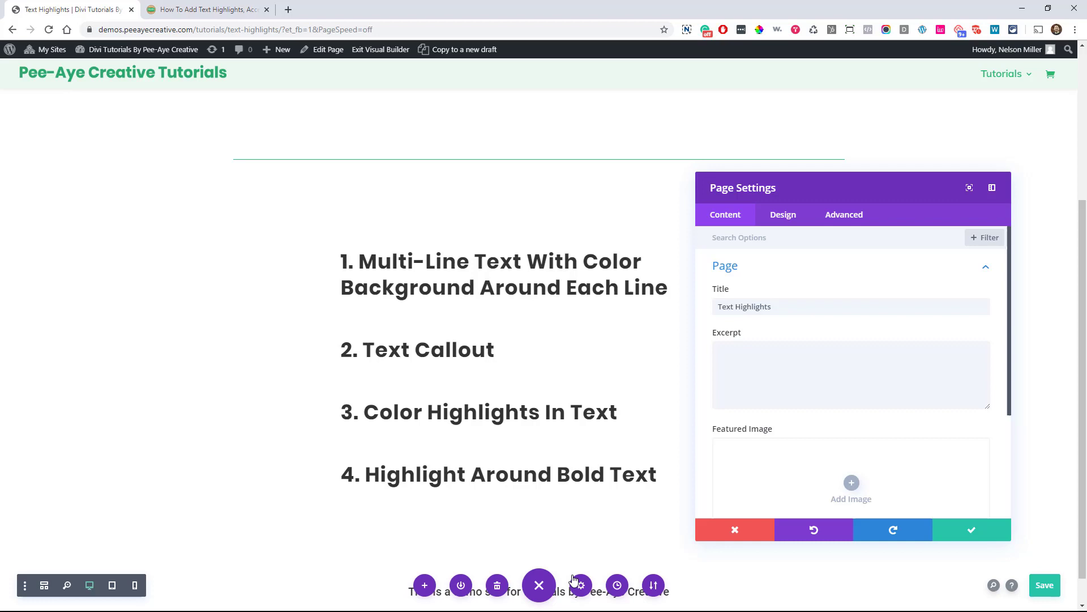
{"action": "left_click", "coordinate": [831, 227]}
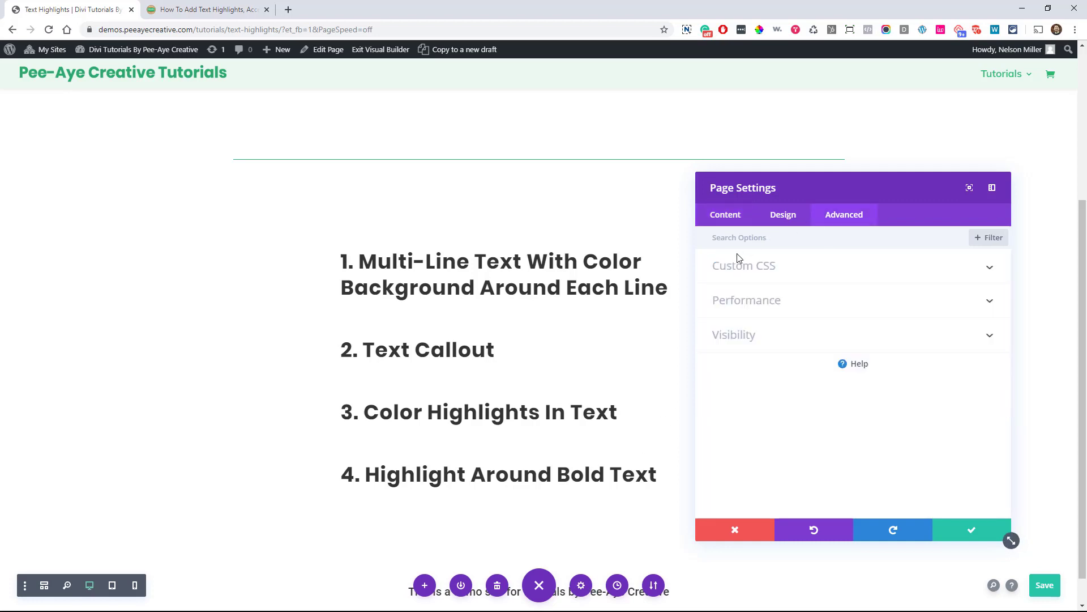
{"action": "left_click", "coordinate": [743, 269]}
{"action": "left_click", "coordinate": [755, 333]}
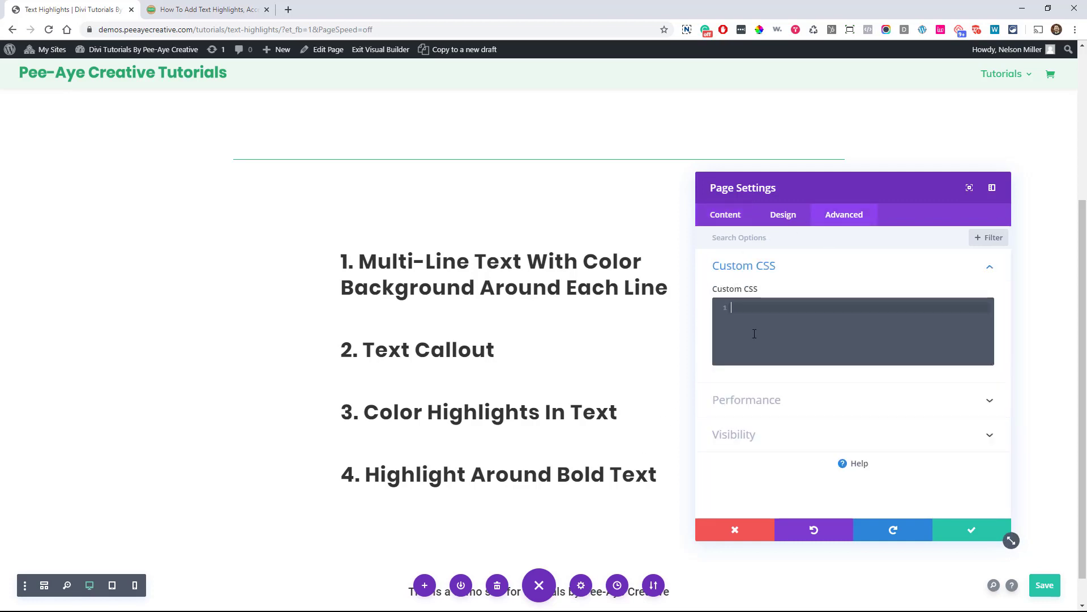
{"action": "key", "text": "ctrl+v"}
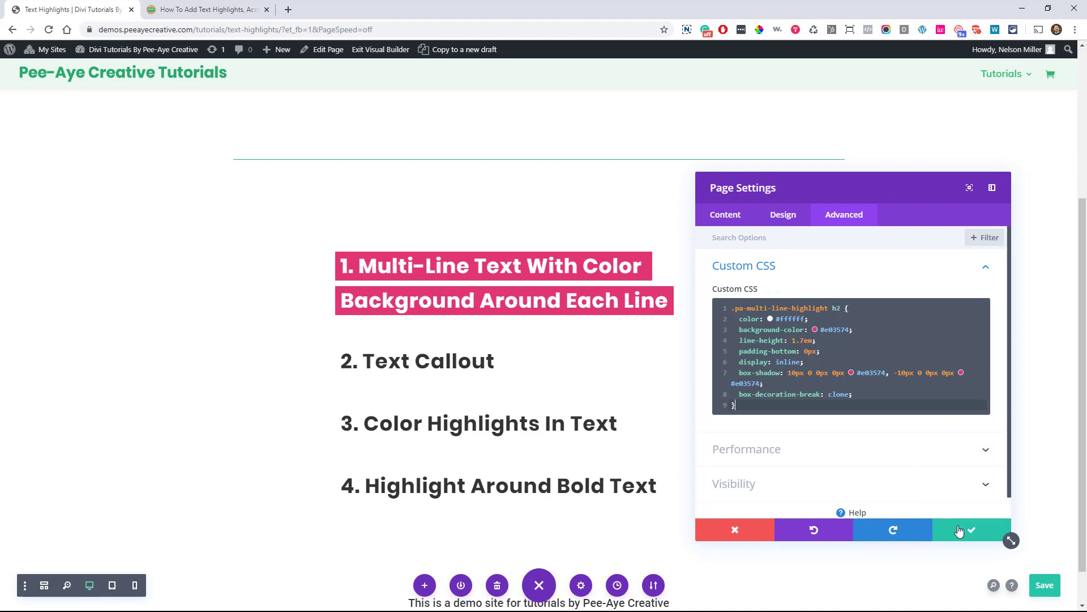
{"action": "left_click", "coordinate": [959, 531]}
Copy the pa-callout span snippet from the tutorial's Text Callout section 2, then go back to Divi
{"action": "scroll", "coordinate": [740, 393], "scroll_direction": "down", "scroll_amount": 1}
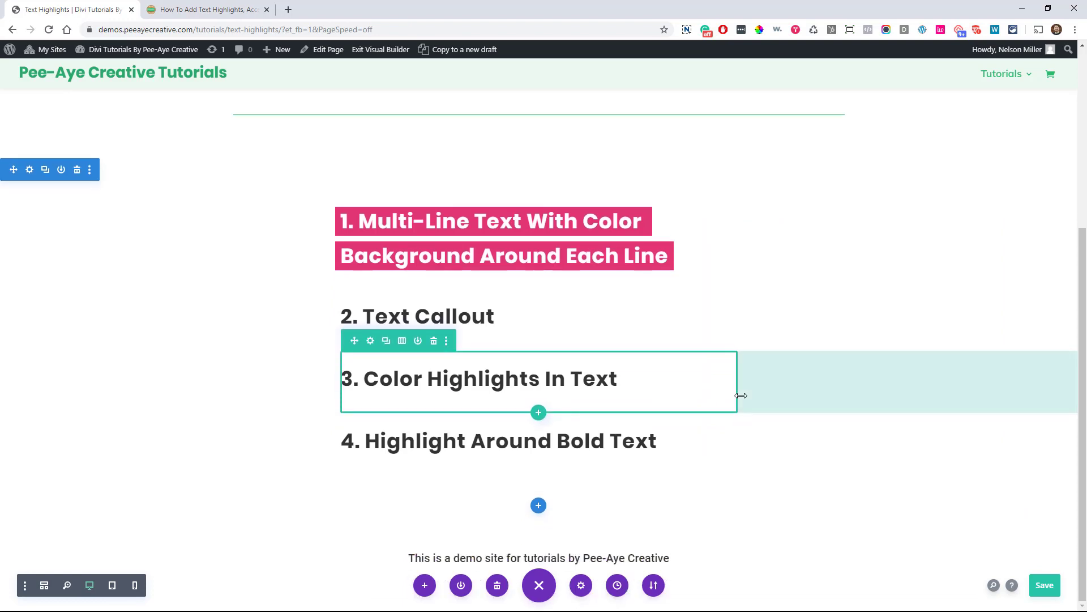
{"action": "left_click", "coordinate": [177, 10]}
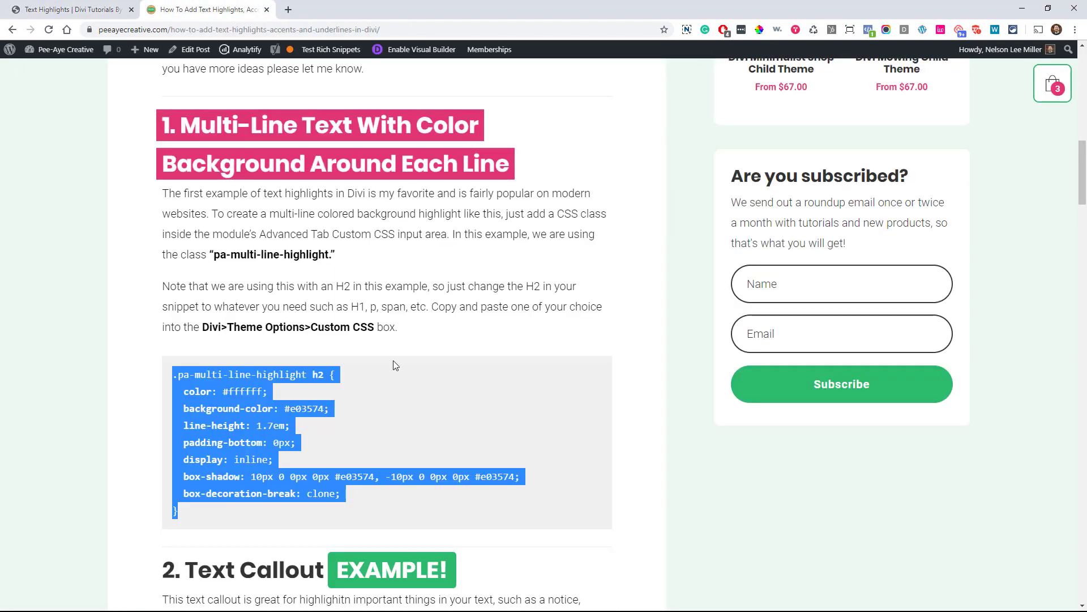
{"action": "scroll", "coordinate": [420, 401], "scroll_direction": "down", "scroll_amount": 5}
{"action": "scroll", "coordinate": [422, 403], "scroll_direction": "down", "scroll_amount": 2}
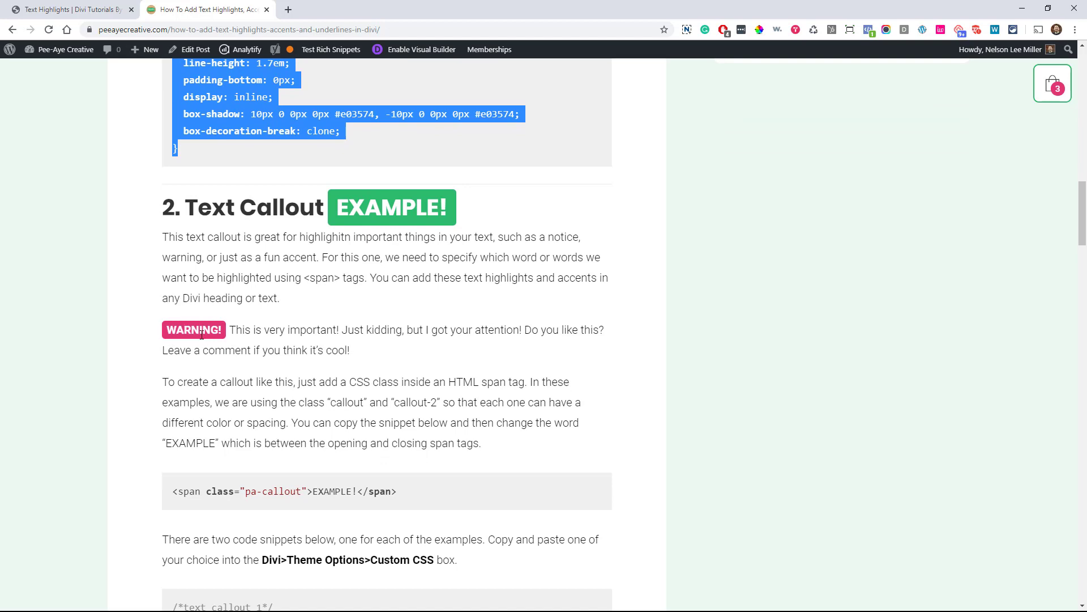
{"action": "scroll", "coordinate": [207, 333], "scroll_direction": "down", "scroll_amount": 1}
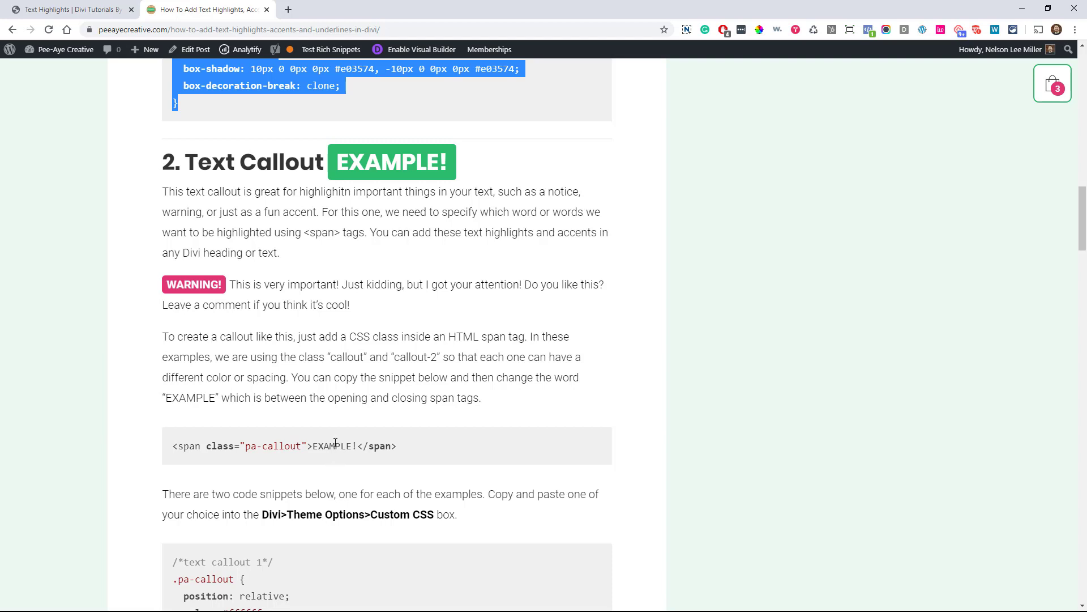
{"action": "triple_click", "coordinate": [253, 448]}
{"action": "key", "text": "ctrl+c"}
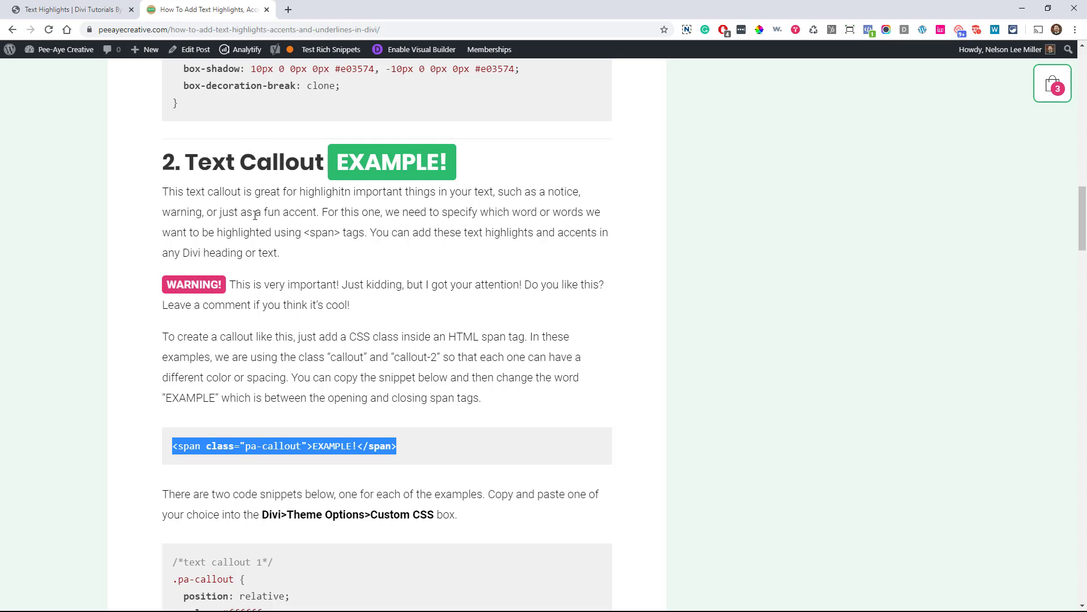
{"action": "left_click", "coordinate": [80, 9]}
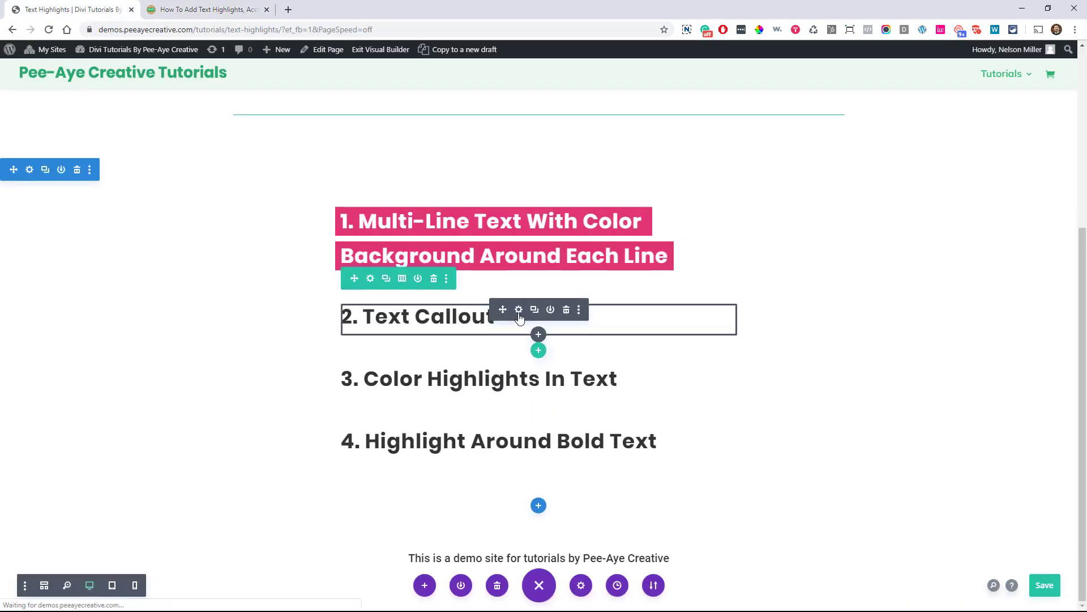
In heading 2's Text tab, paste the EXAMPLE! pa-callout span before 'Callout', remove the line break, and save
{"action": "left_click", "coordinate": [519, 310]}
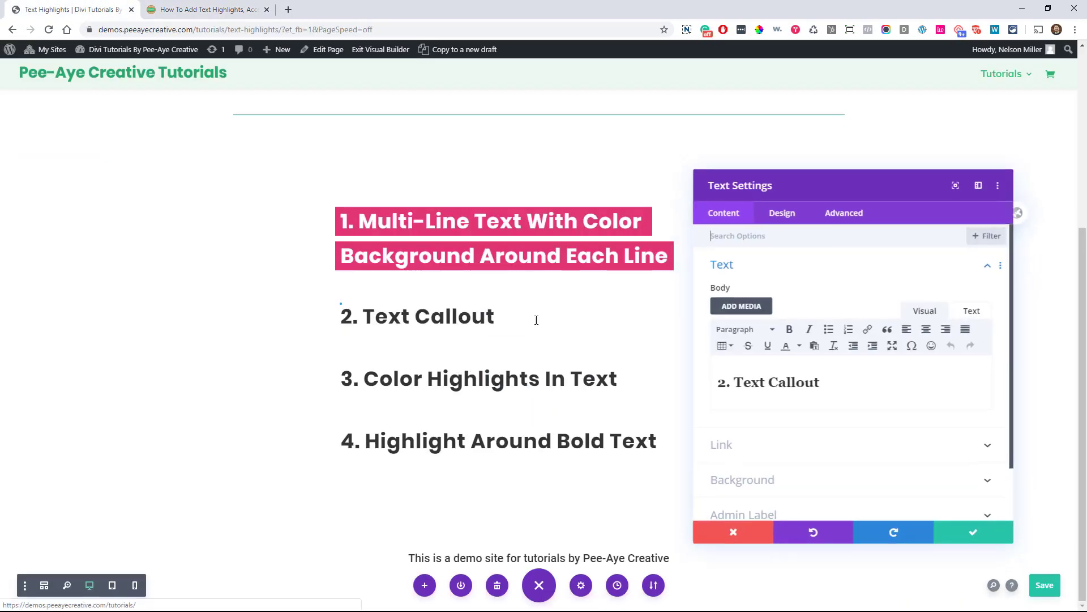
{"action": "left_click", "coordinate": [976, 314]}
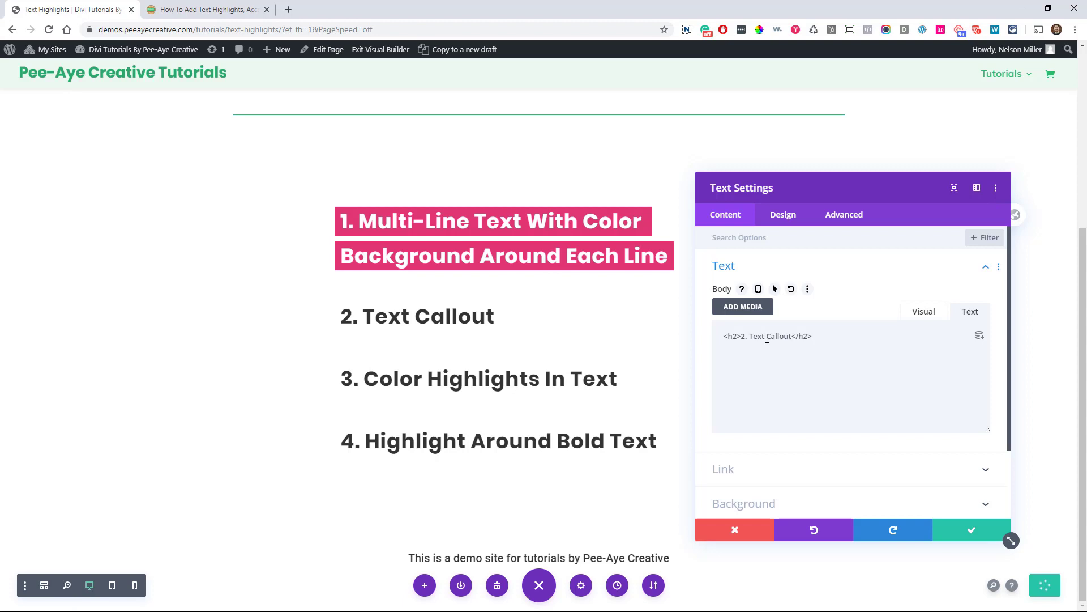
{"action": "left_click", "coordinate": [766, 338]}
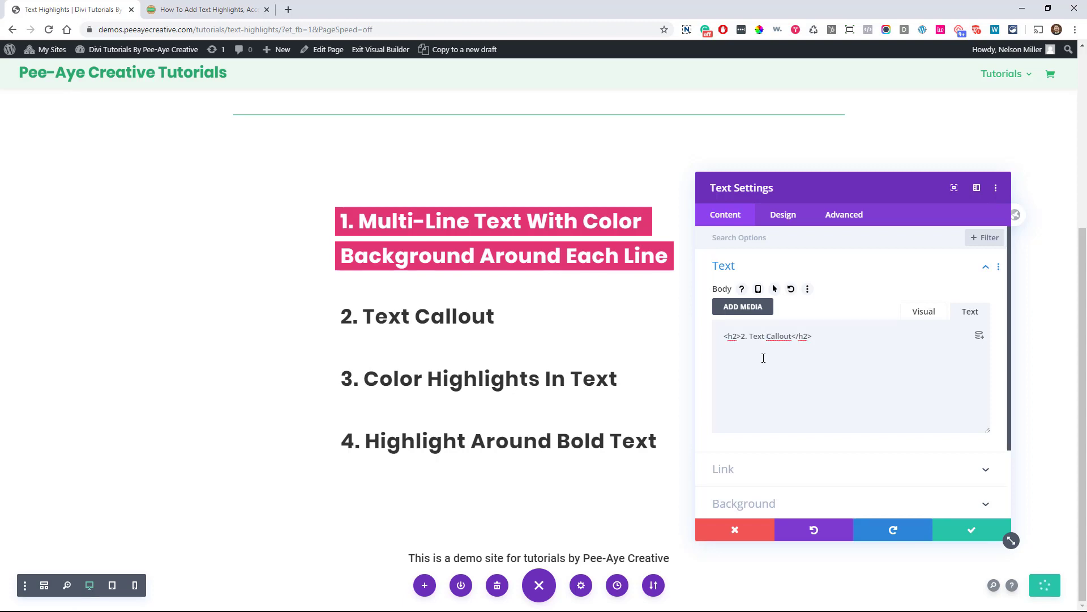
{"action": "key", "text": "ctrl+v"}
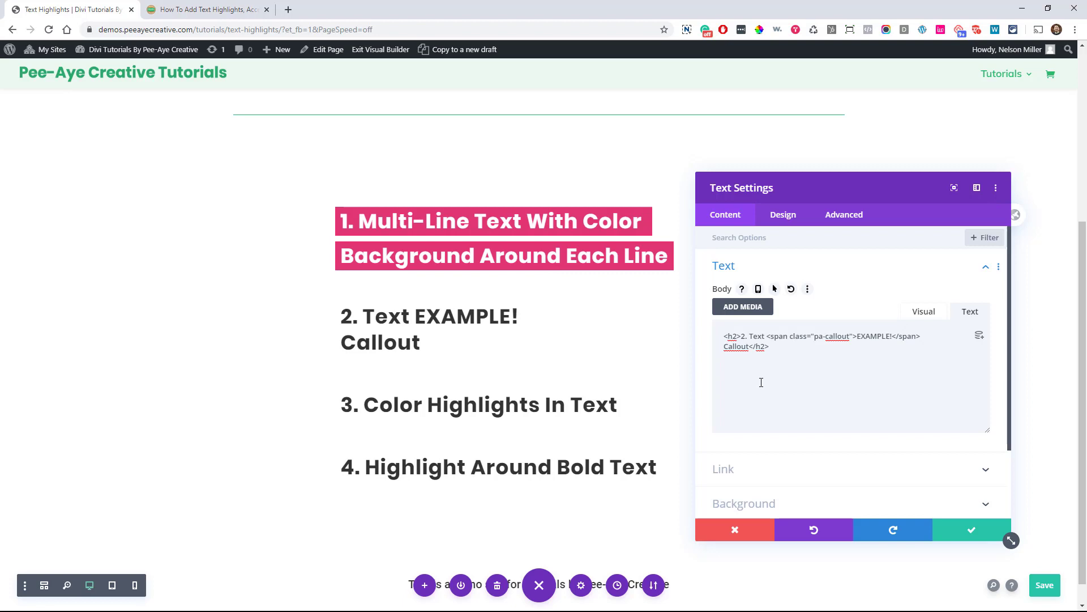
{"action": "key", "text": "BackSpace"}
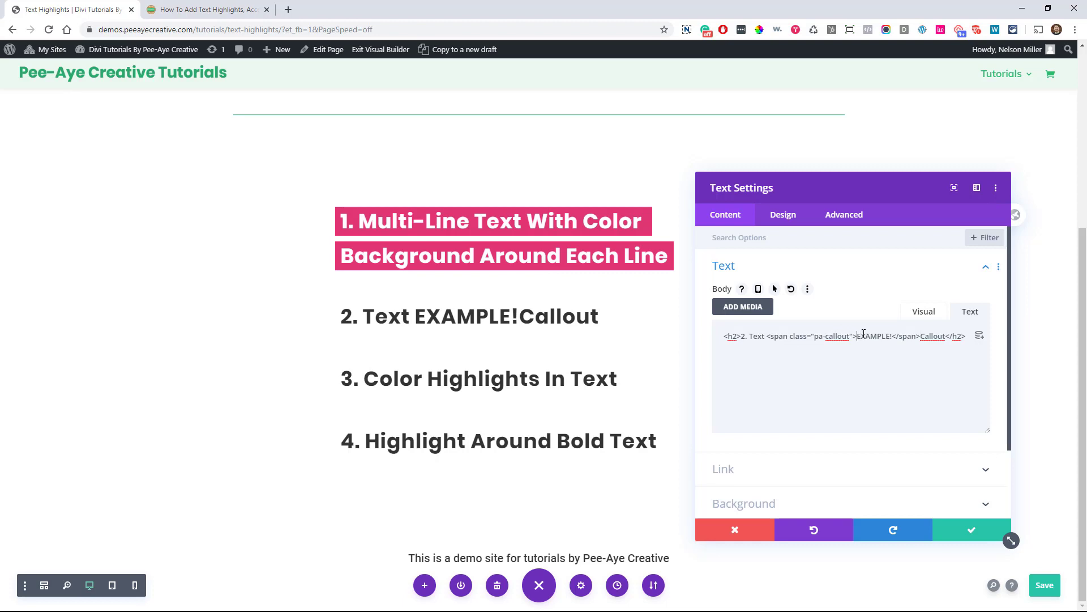
{"action": "left_click_drag", "start_coordinate": [864, 334], "coordinate": [894, 336]}
{"action": "left_click", "coordinate": [863, 337]}
{"action": "left_click", "coordinate": [971, 529]}
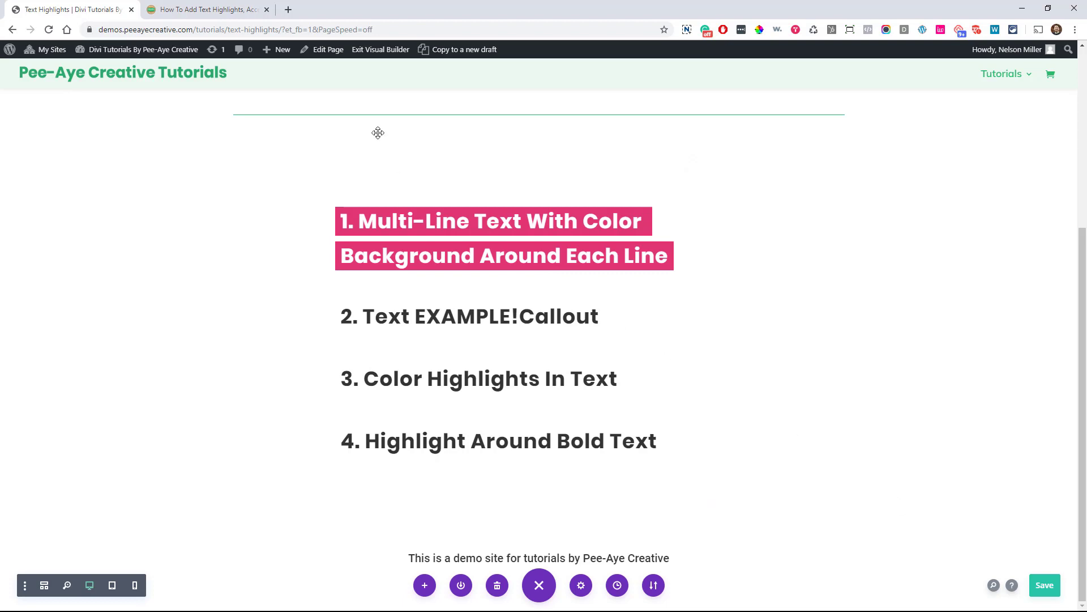
Copy the text callout 1 CSS block from the tutorial article
{"action": "left_click", "coordinate": [206, 10]}
{"action": "scroll", "coordinate": [375, 358], "scroll_direction": "down", "scroll_amount": 2}
{"action": "scroll", "coordinate": [375, 358], "scroll_direction": "down", "scroll_amount": 4}
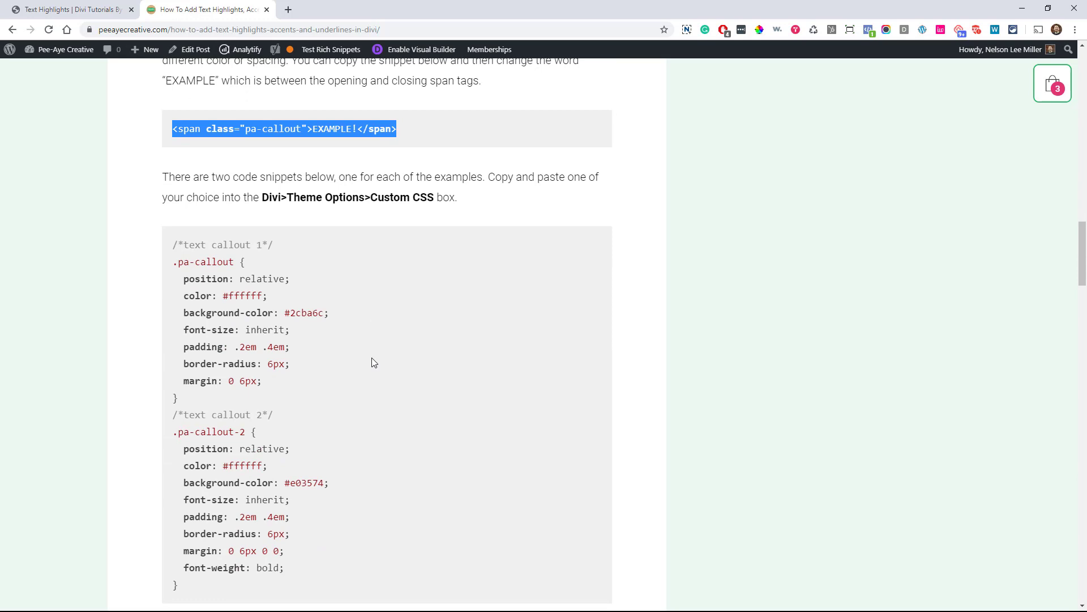
{"action": "left_click_drag", "start_coordinate": [196, 400], "coordinate": [171, 249]}
{"action": "key", "text": "ctrl+c"}
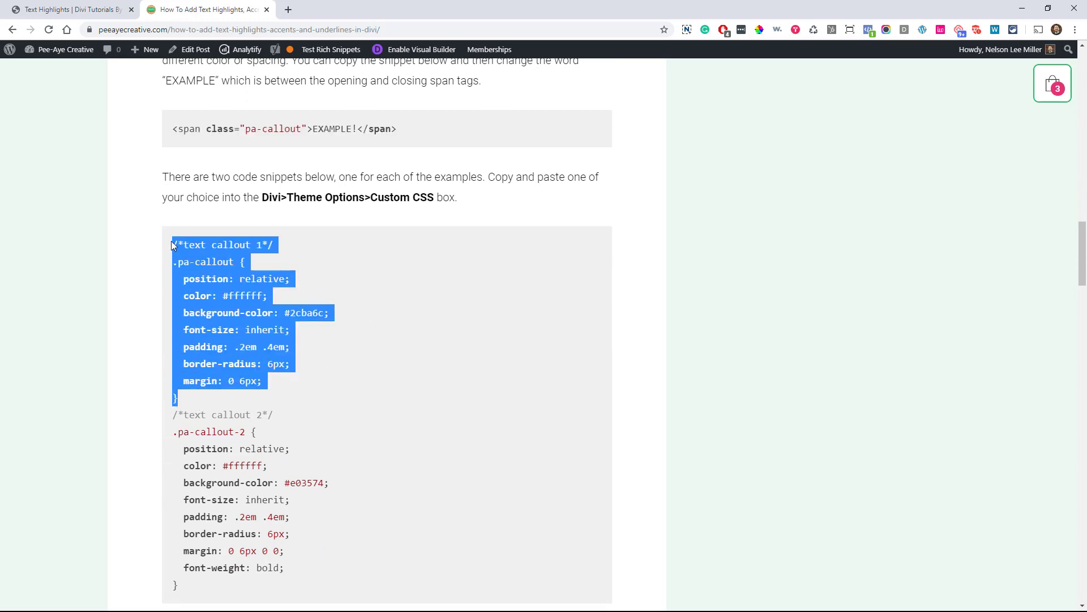
{"action": "left_click", "coordinate": [66, 9]}
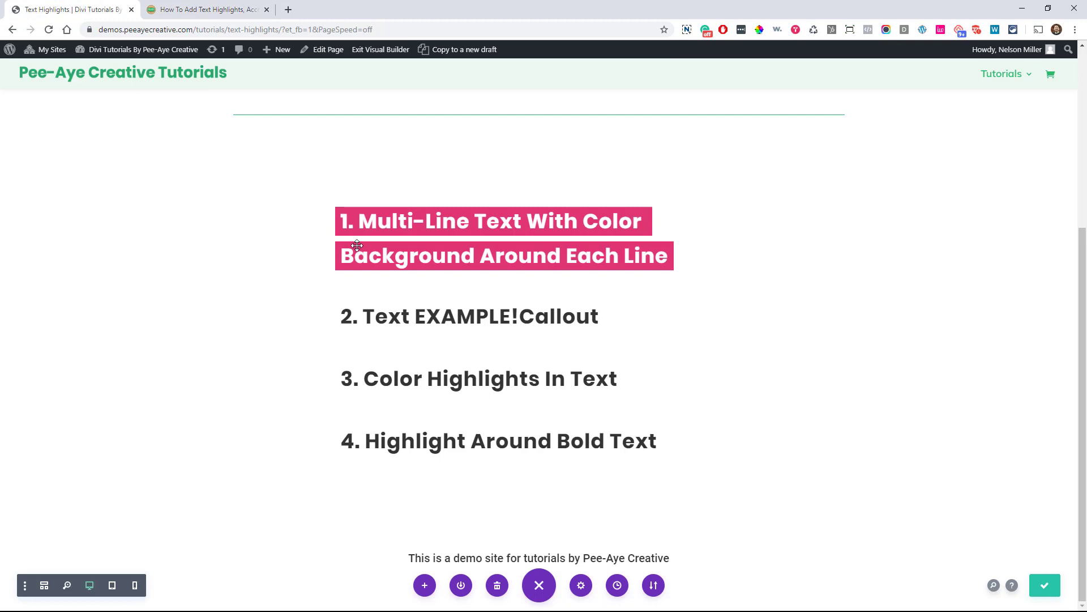
Paste the .pa-callout CSS with green #2cba6c below the existing page Custom CSS rule and save
{"action": "left_click", "coordinate": [581, 586]}
{"action": "left_click", "coordinate": [844, 215]}
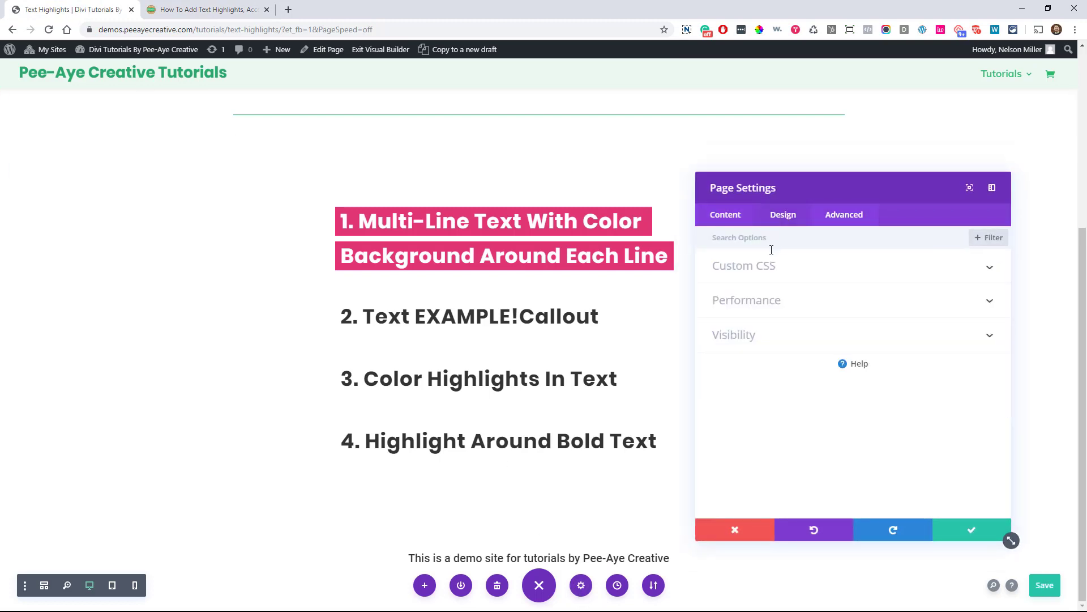
{"action": "left_click", "coordinate": [735, 273]}
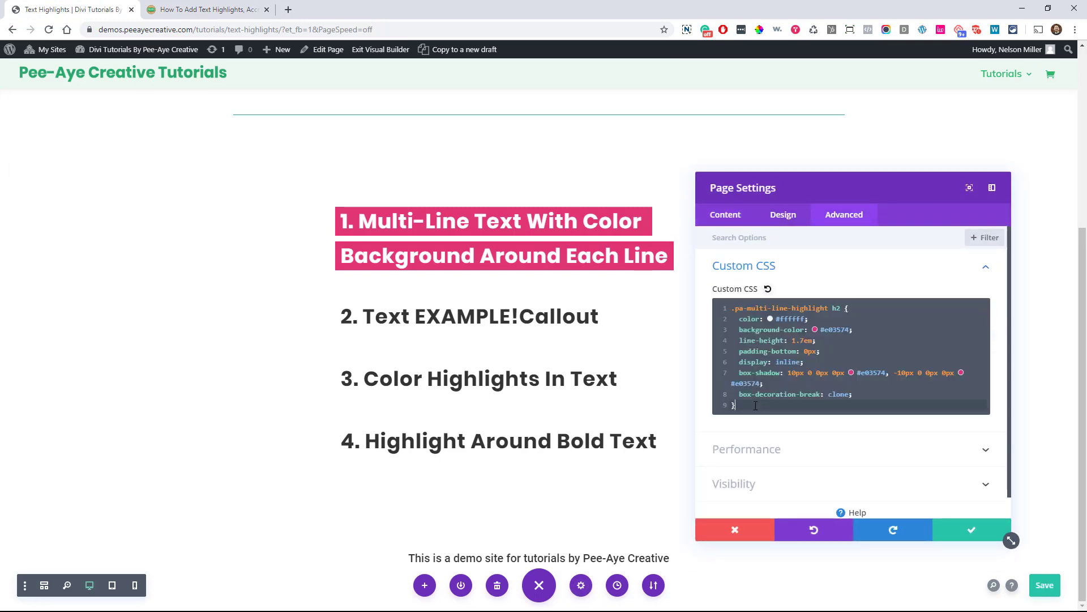
{"action": "key", "text": "Return"}
{"action": "key", "text": "Return"}
{"action": "key", "text": "ctrl+v"}
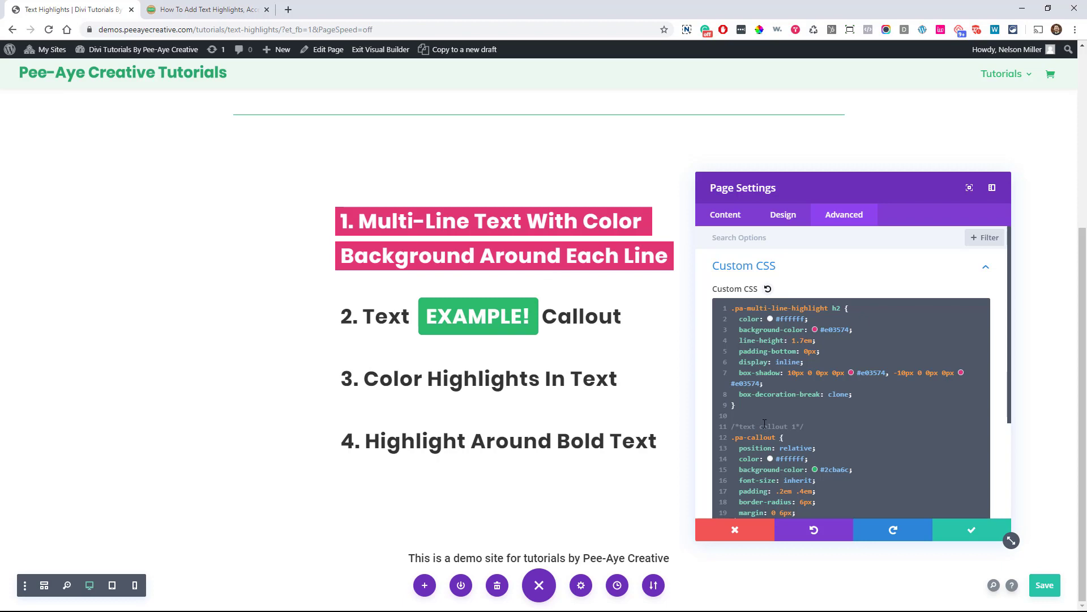
{"action": "scroll", "coordinate": [1008, 533], "scroll_direction": "down", "scroll_amount": 3}
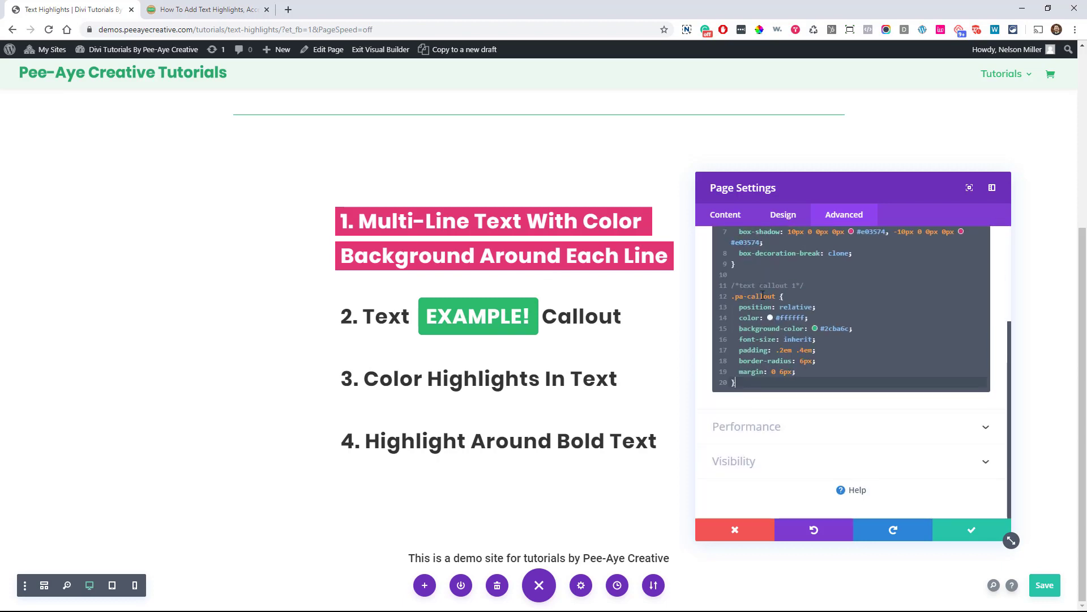
{"action": "left_click_drag", "start_coordinate": [776, 295], "coordinate": [740, 296]}
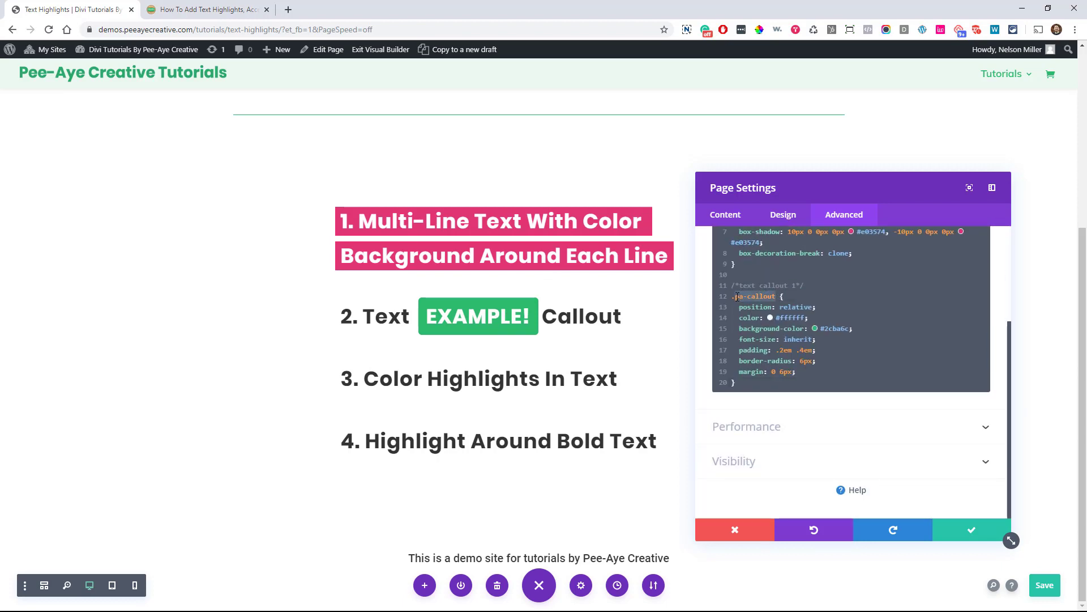
{"action": "left_click", "coordinate": [833, 328]}
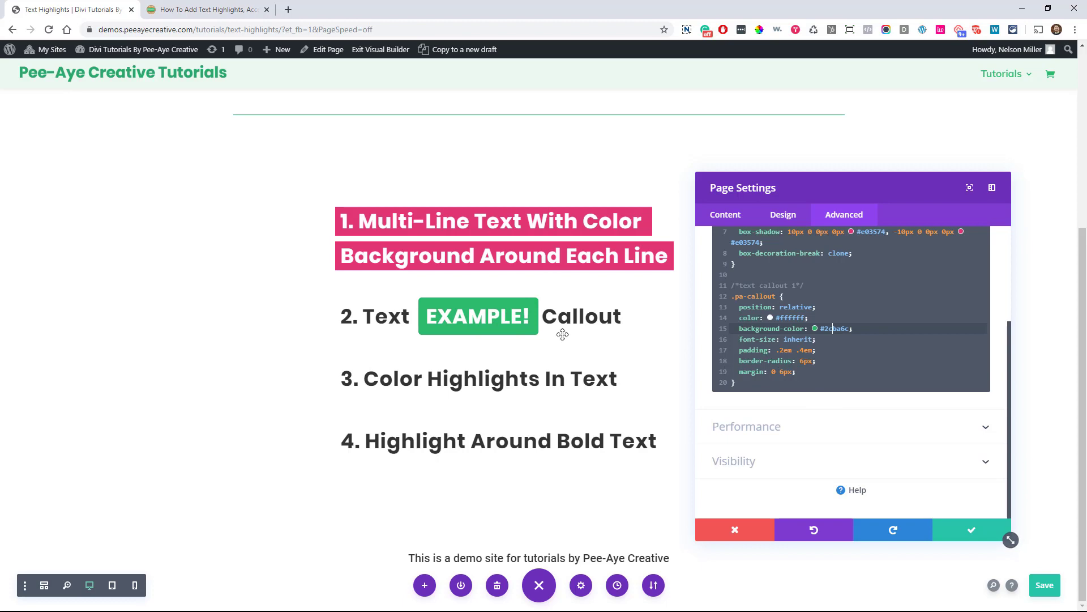
{"action": "left_click", "coordinate": [961, 529]}
Select the pa-color-highlight EXAMPLE! span snippet in the tutorial's section 3, Color Highlights In Text
{"action": "left_click", "coordinate": [216, 10]}
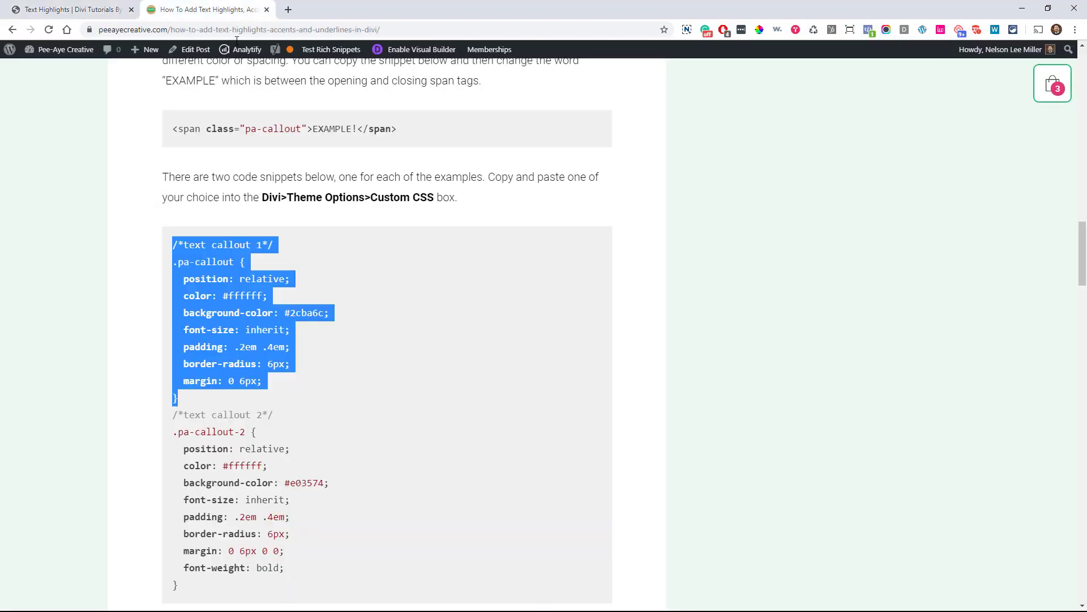
{"action": "scroll", "coordinate": [456, 427], "scroll_direction": "down", "scroll_amount": 1}
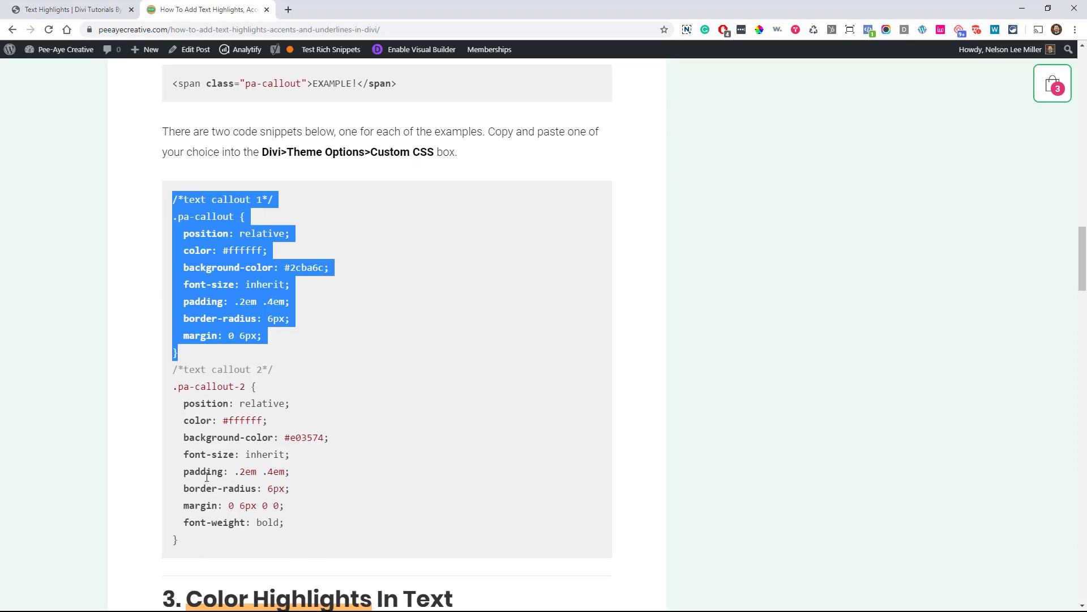
{"action": "left_click_drag", "start_coordinate": [192, 548], "coordinate": [175, 371]}
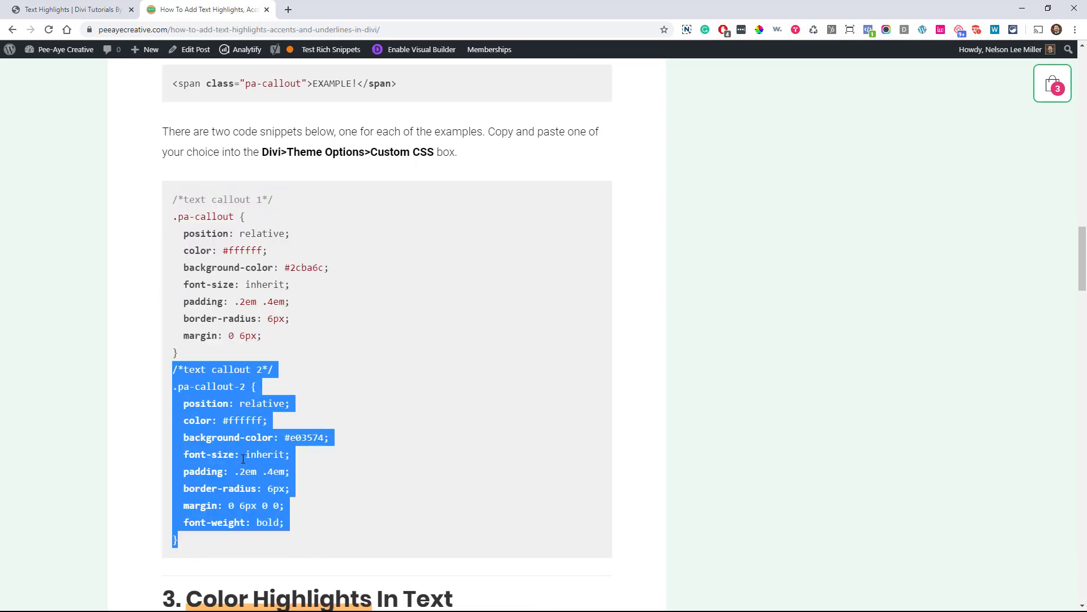
{"action": "scroll", "coordinate": [243, 459], "scroll_direction": "up", "scroll_amount": 4}
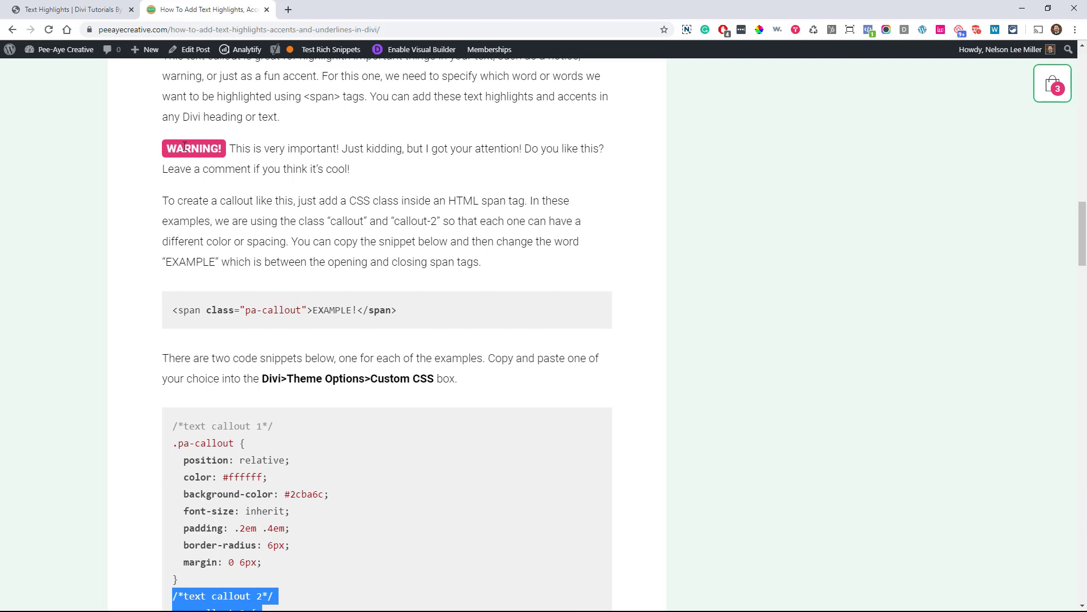
{"action": "scroll", "coordinate": [175, 248], "scroll_direction": "down", "scroll_amount": 9}
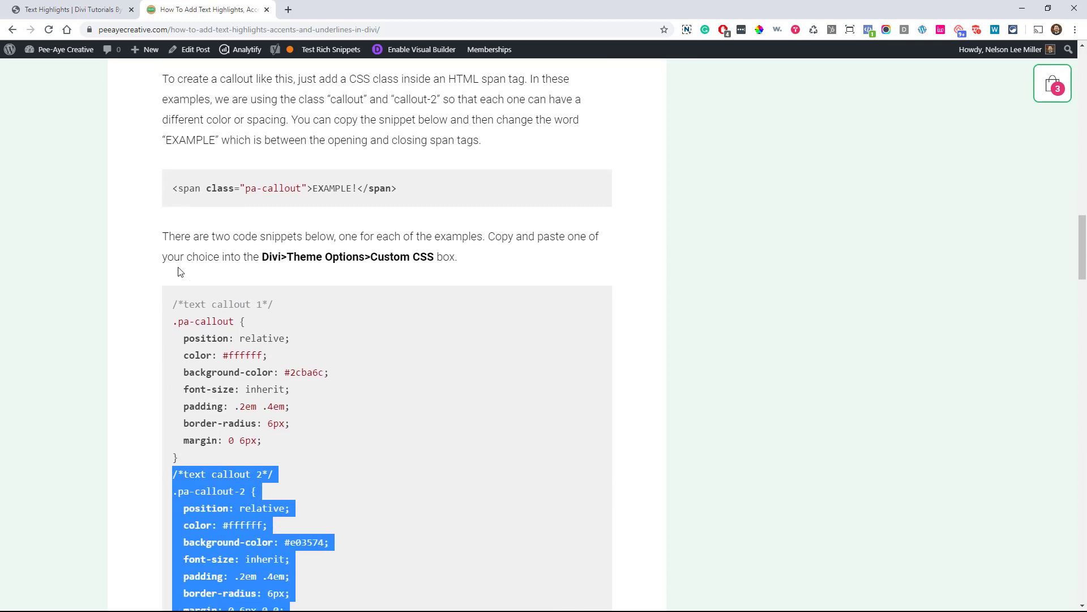
{"action": "scroll", "coordinate": [187, 277], "scroll_direction": "down", "scroll_amount": 3}
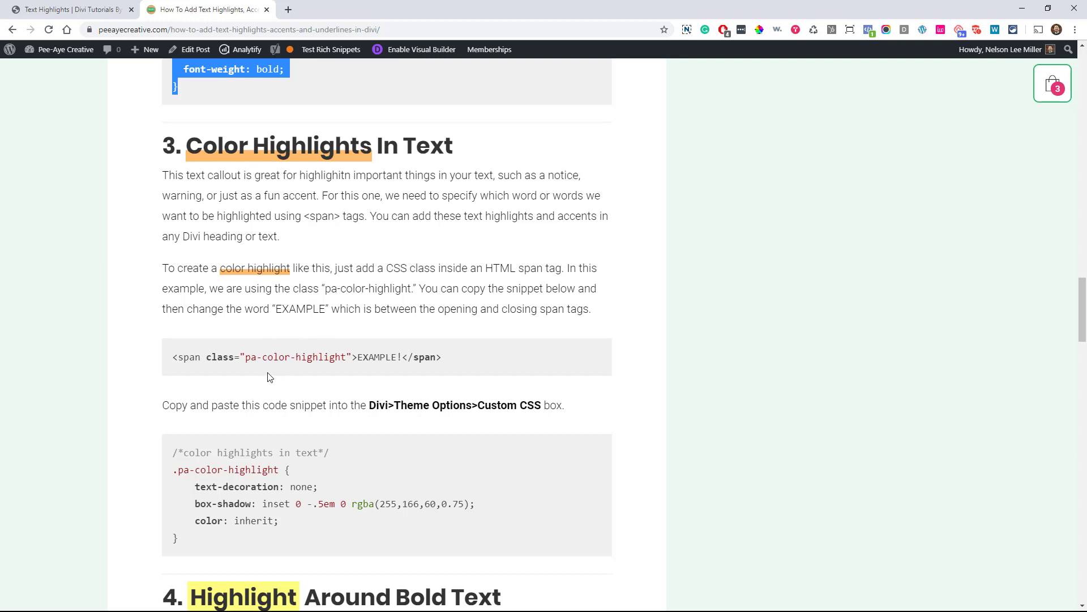
{"action": "triple_click", "coordinate": [241, 357]}
{"action": "key", "text": "ctrl+c"}
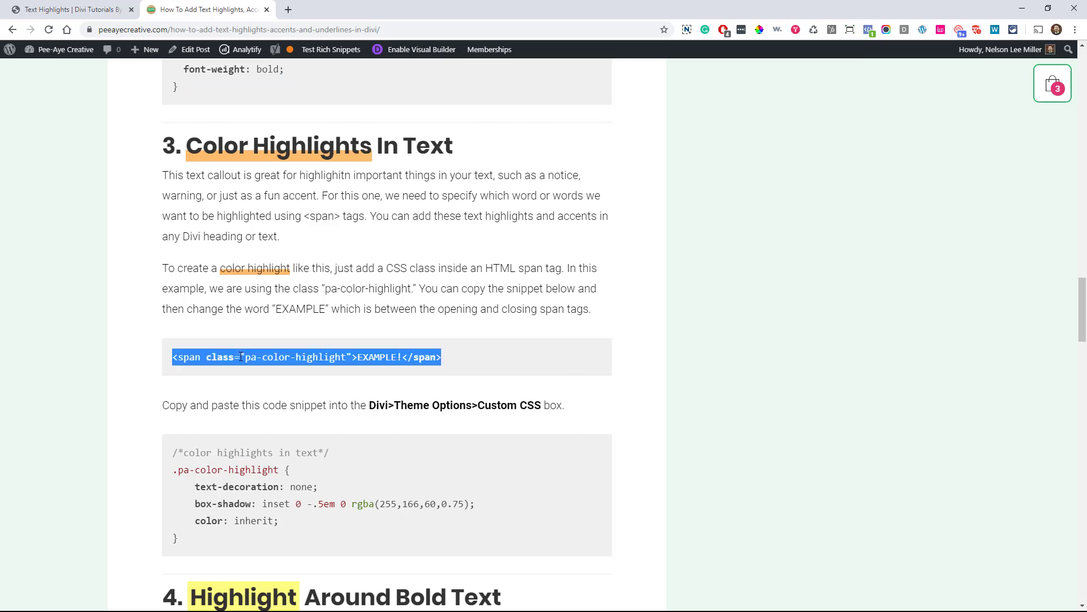
Paste the pa-color-highlight span after 'Color' in heading 3, remove the line break, and save
{"action": "left_click", "coordinate": [91, 10]}
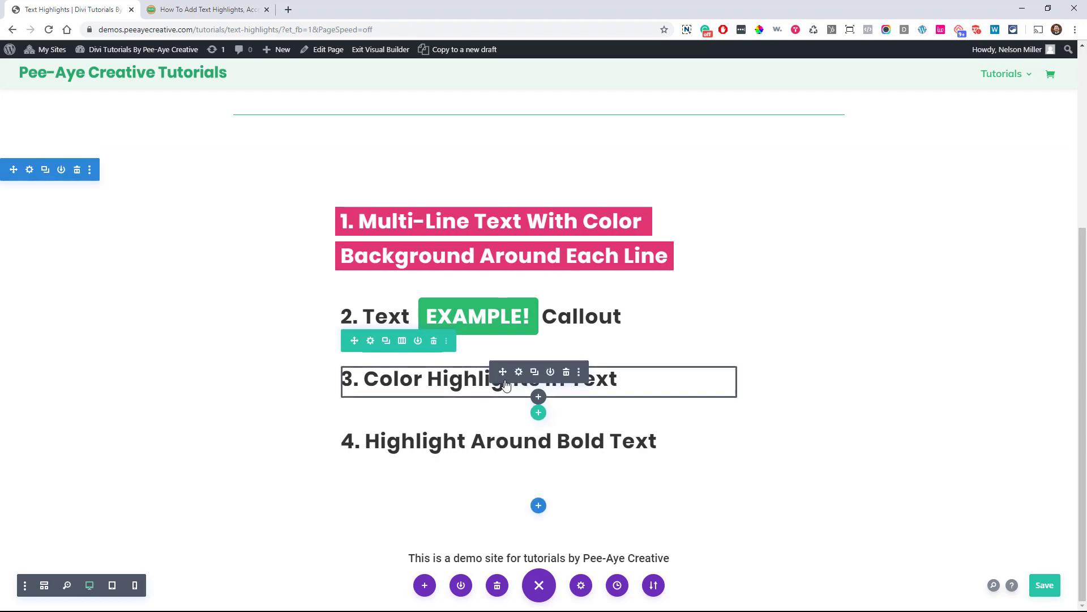
{"action": "left_click", "coordinate": [518, 375]}
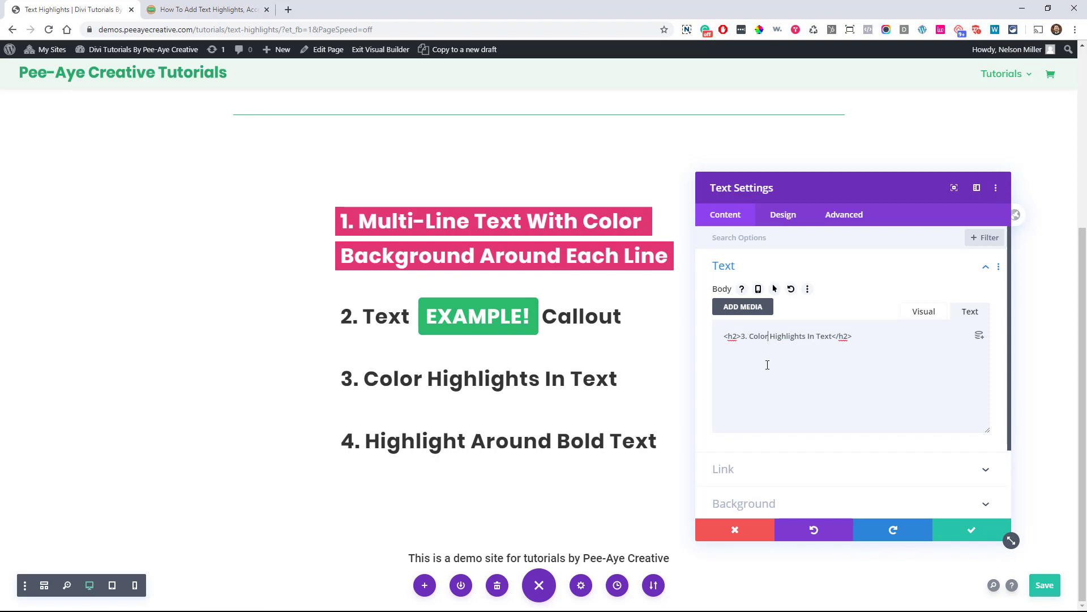
{"action": "key", "text": "ctrl+v"}
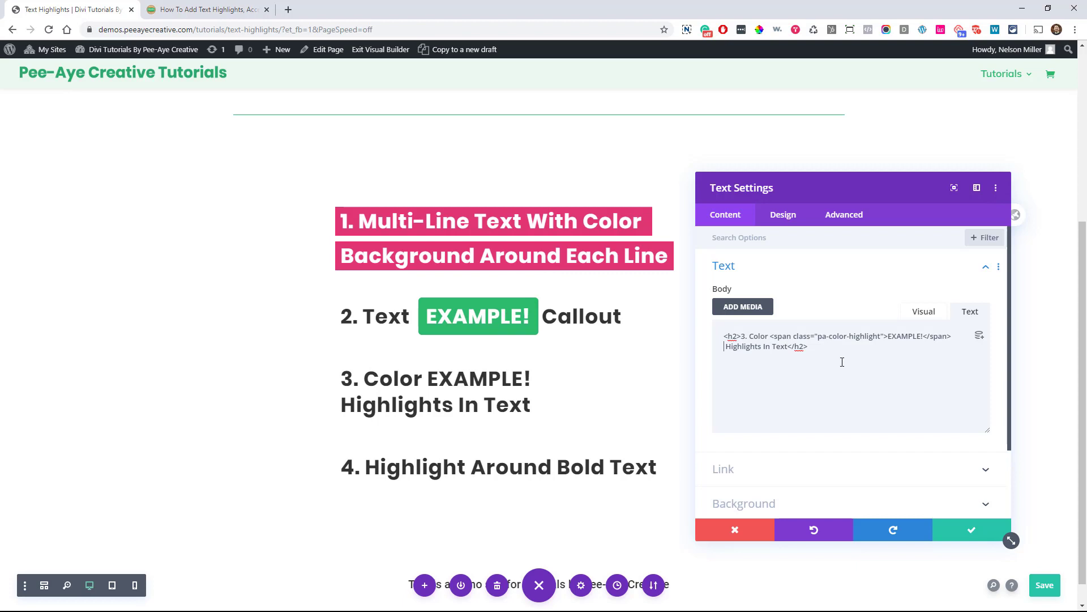
{"action": "key", "text": "BackSpace"}
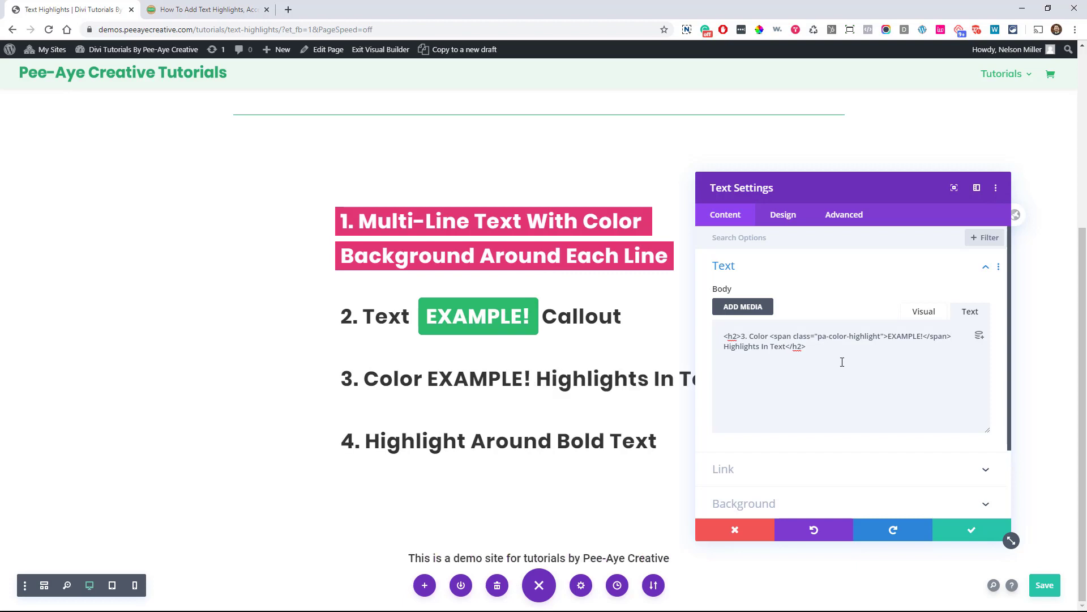
{"action": "left_click", "coordinate": [963, 528]}
Select the color highlights in text CSS block in the tutorial, then go back to Divi
{"action": "left_click", "coordinate": [189, 9]}
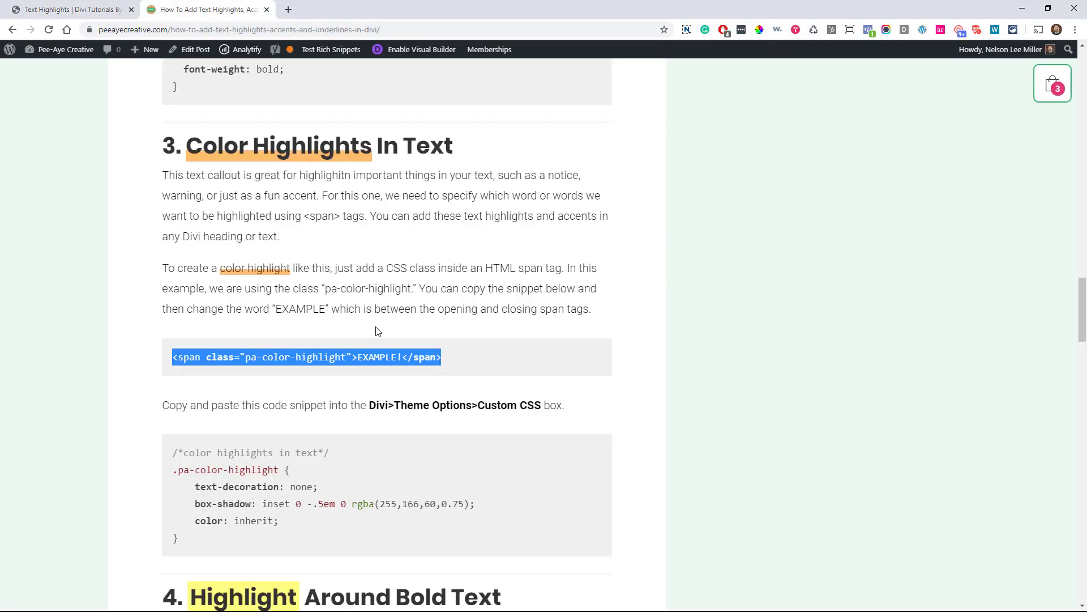
{"action": "scroll", "coordinate": [184, 407], "scroll_direction": "down", "scroll_amount": 2}
{"action": "left_click_drag", "start_coordinate": [183, 403], "coordinate": [168, 323]}
{"action": "key", "text": "ctrl+c"}
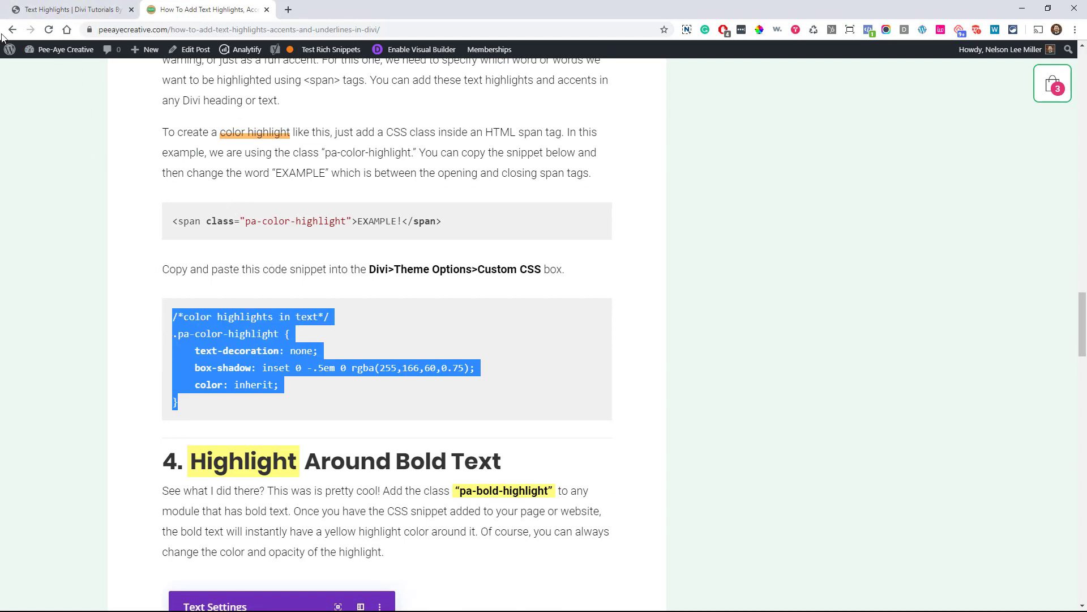
{"action": "left_click", "coordinate": [71, 9]}
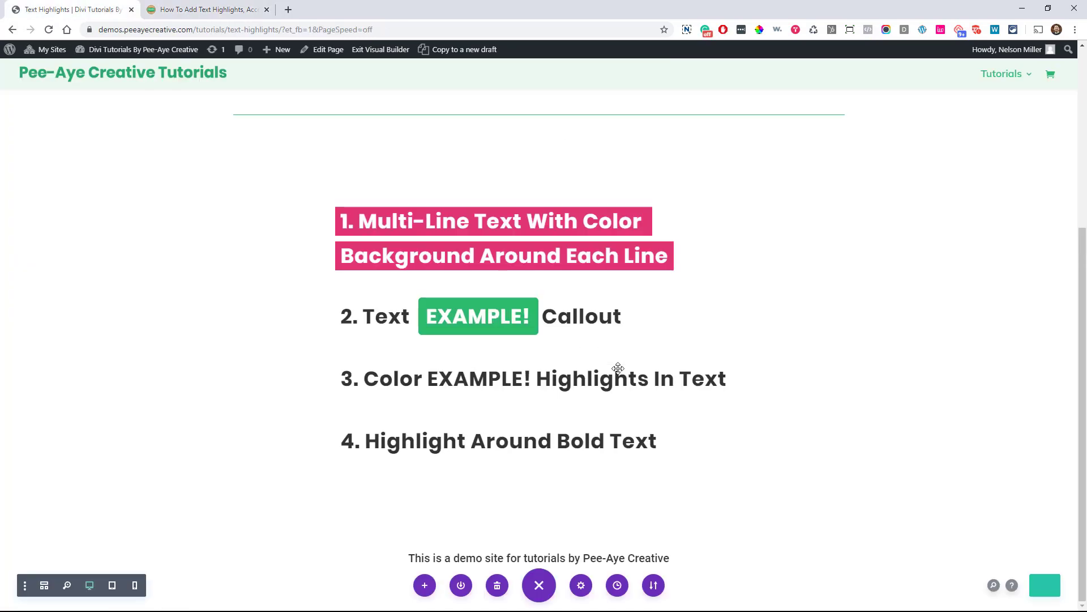
Paste the .pa-color-highlight CSS rule below the callout rule in the page's Custom CSS
{"action": "left_click", "coordinate": [581, 585]}
{"action": "left_click", "coordinate": [849, 211]}
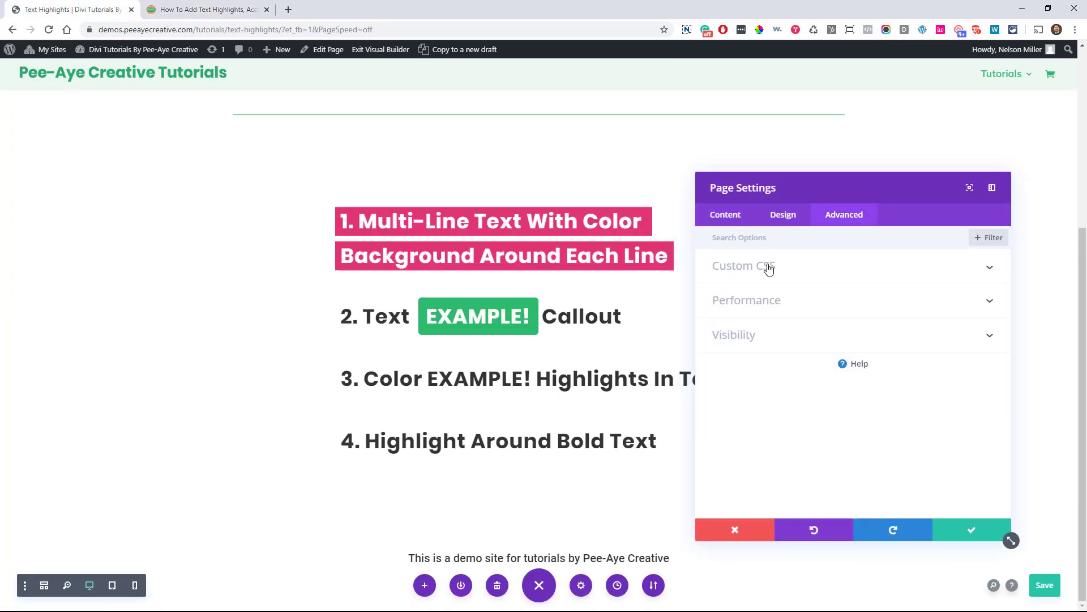
{"action": "left_click", "coordinate": [767, 267]}
{"action": "scroll", "coordinate": [797, 402], "scroll_direction": "down", "scroll_amount": 1}
{"action": "scroll", "coordinate": [796, 404], "scroll_direction": "down", "scroll_amount": 1}
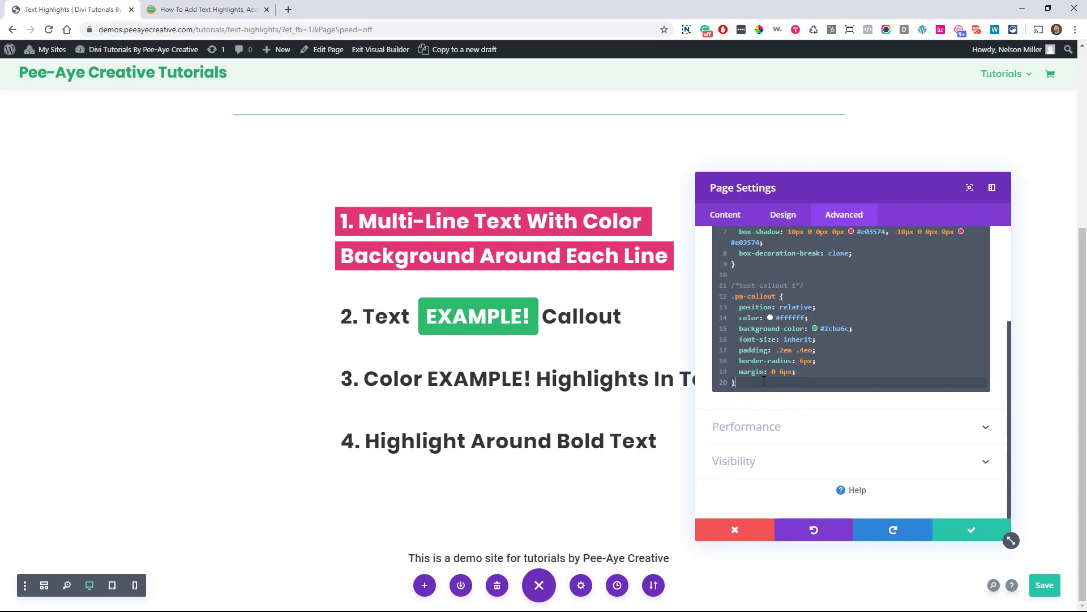
{"action": "key", "text": "Return"}
{"action": "key", "text": "Return"}
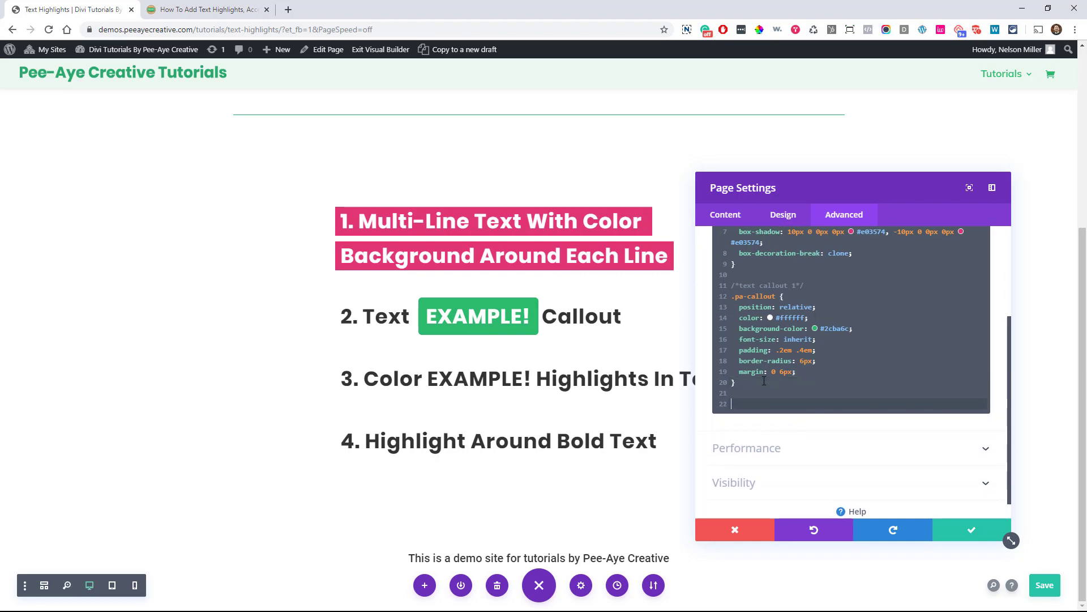
{"action": "key", "text": "ctrl+v"}
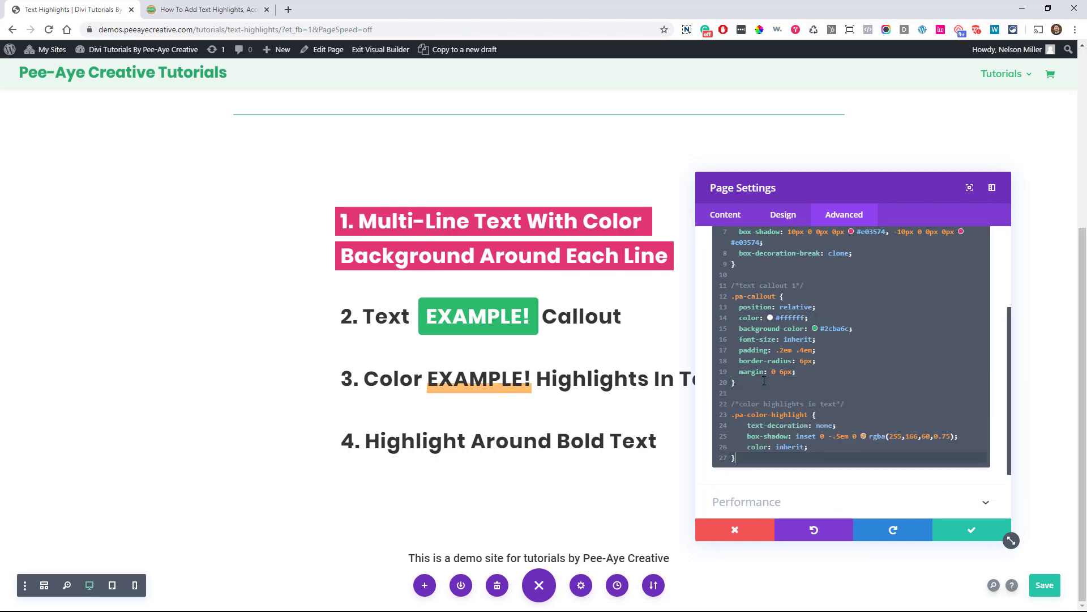
{"action": "scroll", "coordinate": [785, 317], "scroll_direction": "down", "scroll_amount": 1}
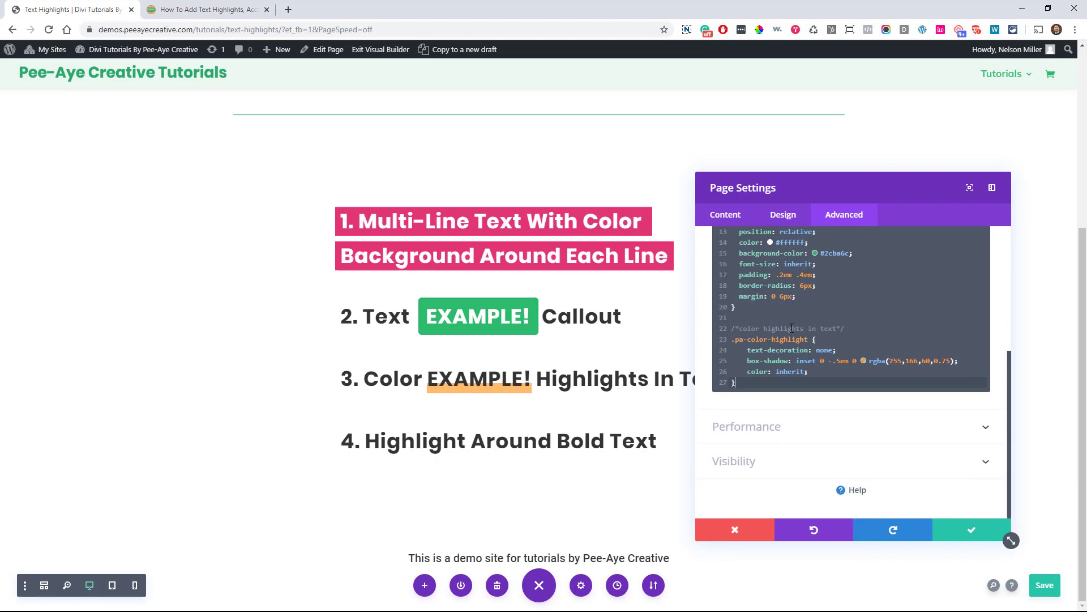
{"action": "left_click_drag", "start_coordinate": [806, 341], "coordinate": [742, 344]}
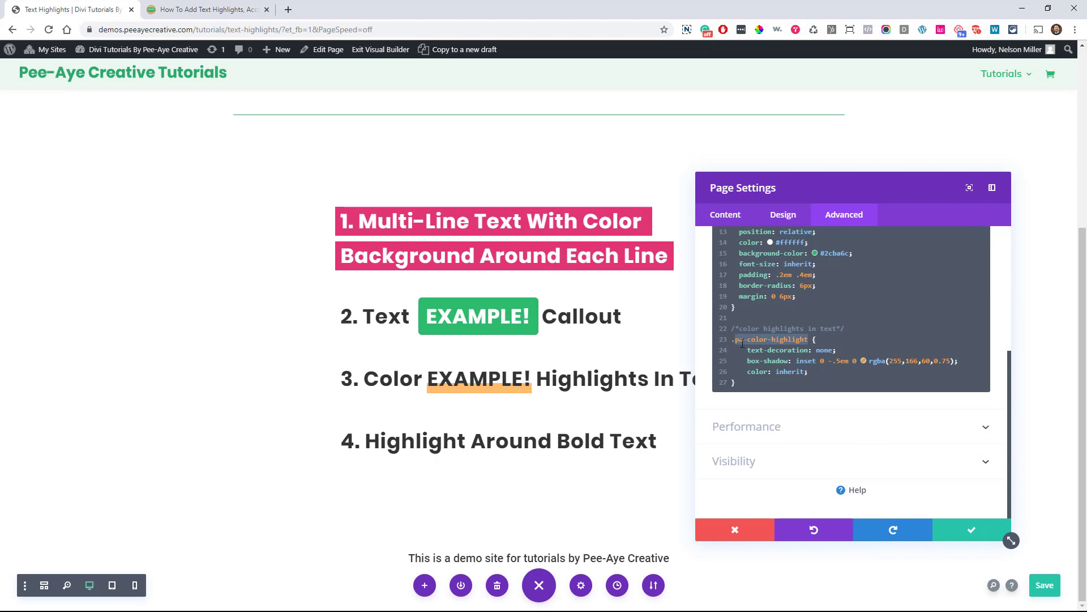
{"action": "left_click", "coordinate": [781, 340]}
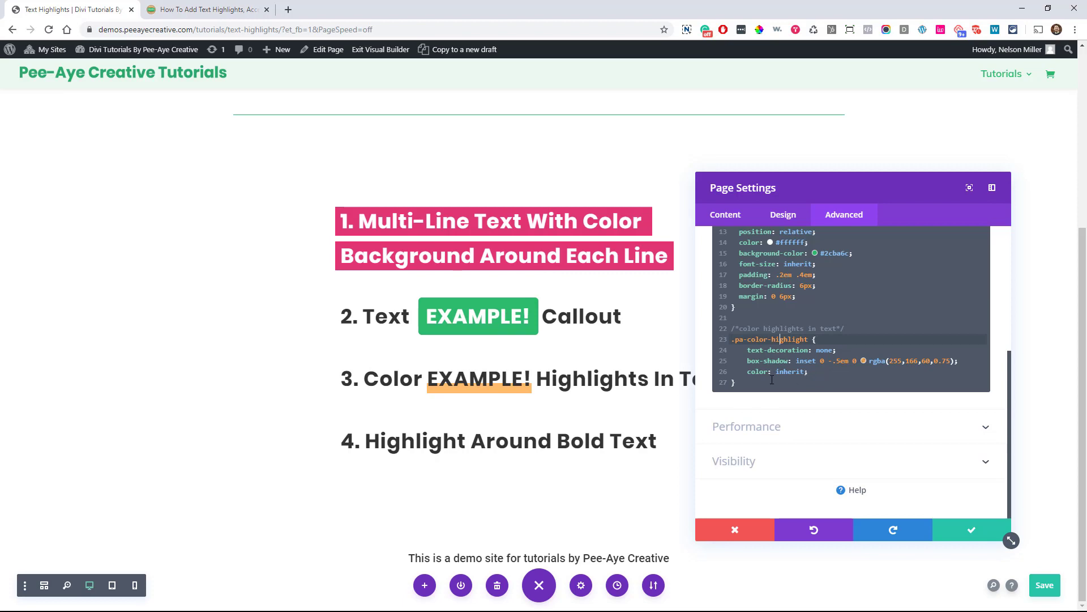
Add 'Underline' inside heading 3's pa-color-highlight span so the orange underline covers it, and save
{"action": "left_click", "coordinate": [956, 529]}
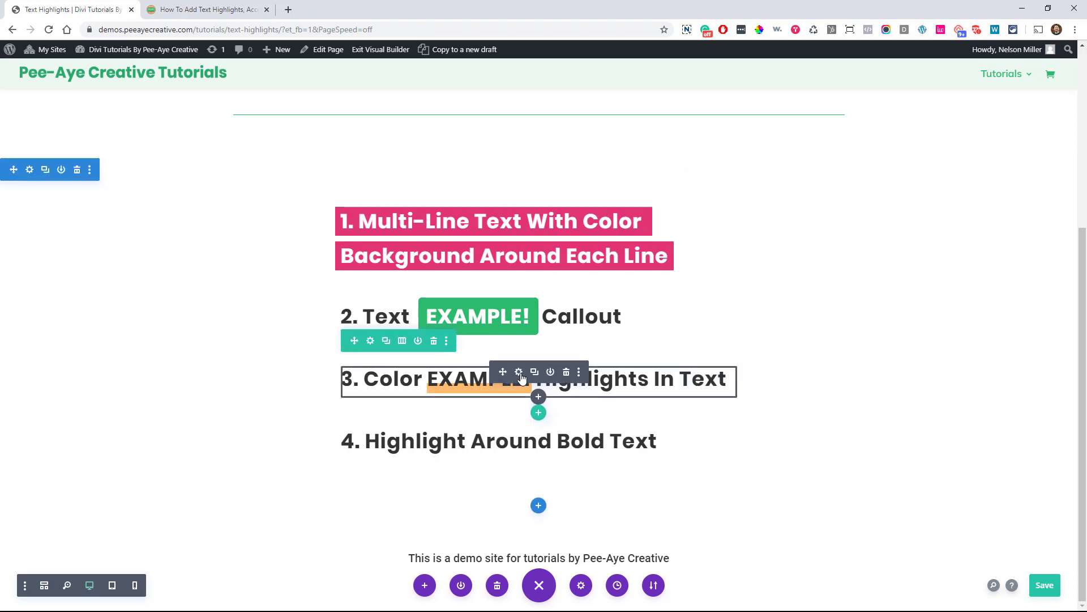
{"action": "left_click", "coordinate": [519, 372]}
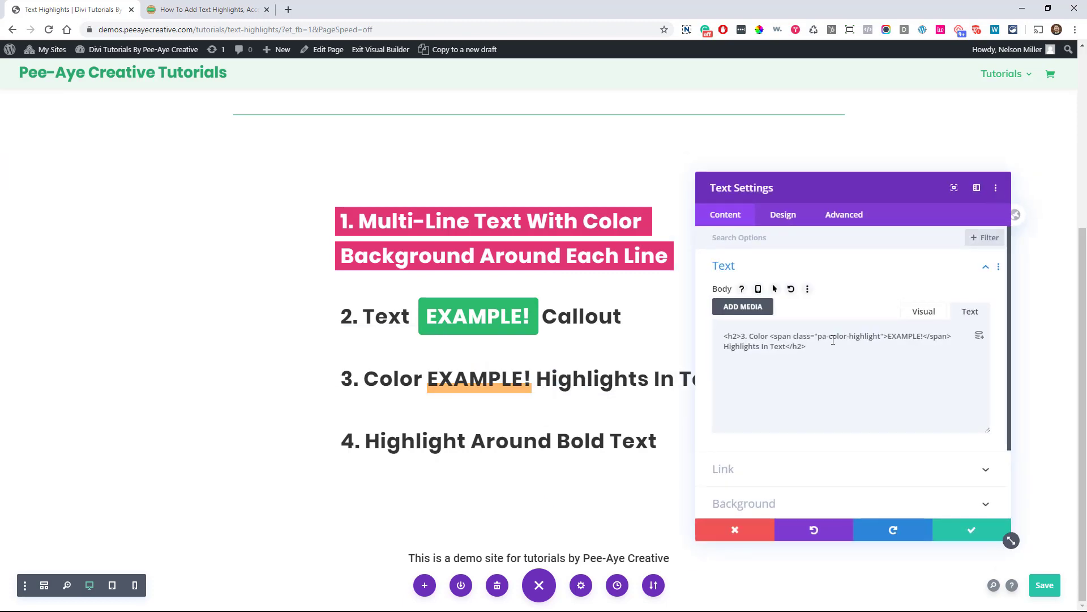
{"action": "left_click", "coordinate": [884, 342]}
{"action": "type", "text": "Underline"}
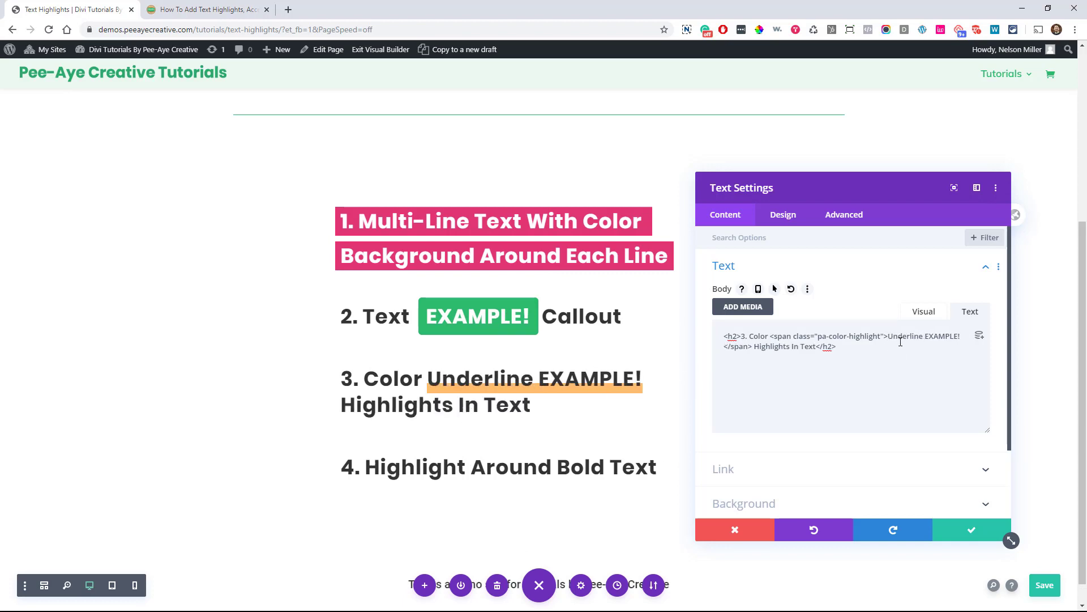
{"action": "left_click_drag", "start_coordinate": [771, 337], "coordinate": [882, 338]}
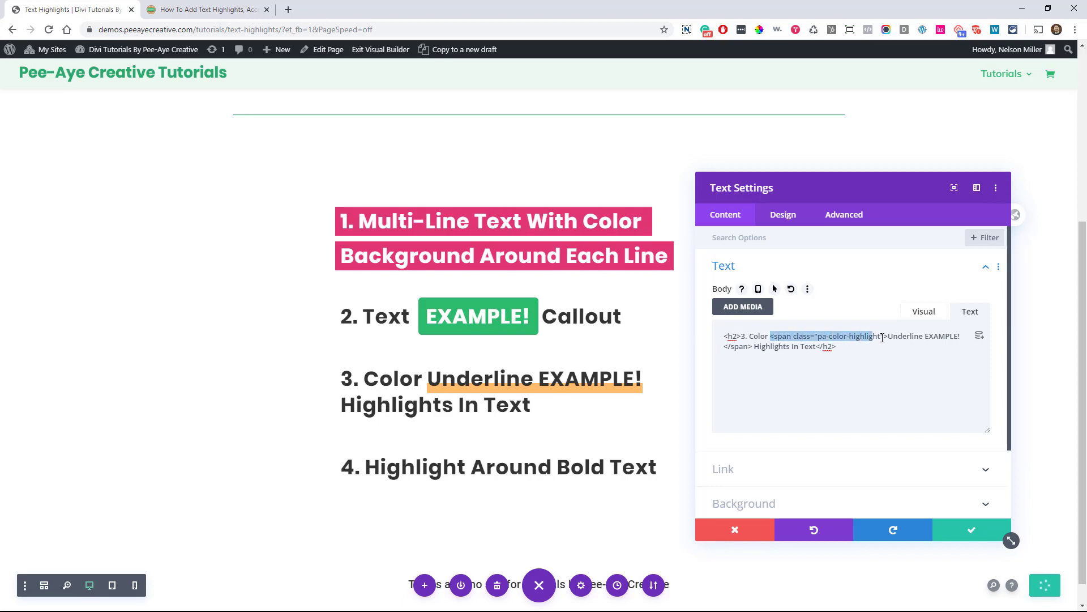
{"action": "left_click", "coordinate": [959, 537]}
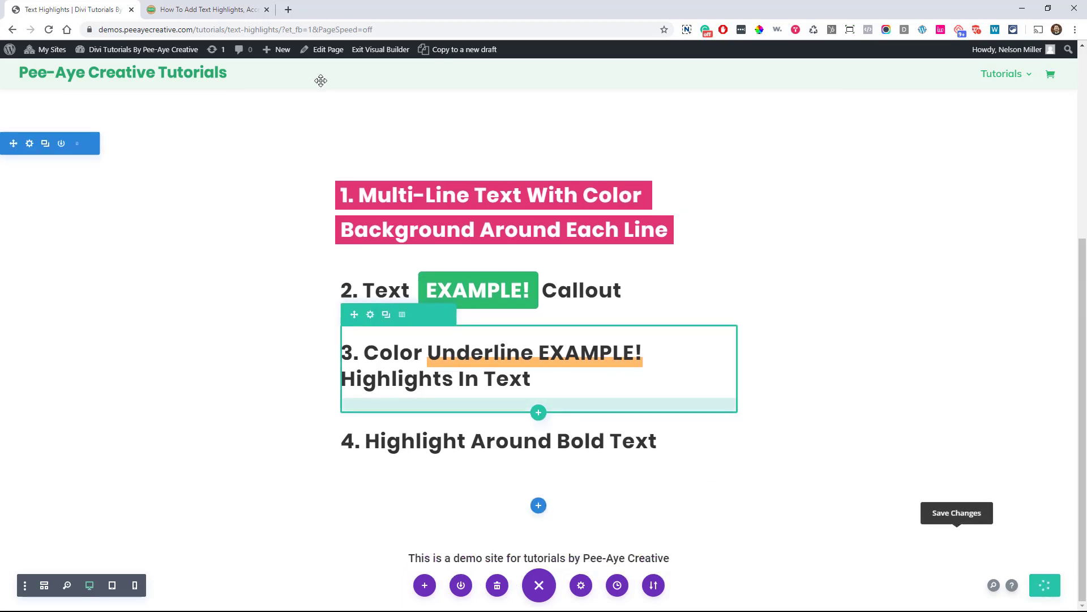
Select the 'pa-bold-highlight' class name in the tutorial's section 4, then return to the Divi page
{"action": "left_click", "coordinate": [225, 10]}
{"action": "scroll", "coordinate": [507, 291], "scroll_direction": "down", "scroll_amount": 5}
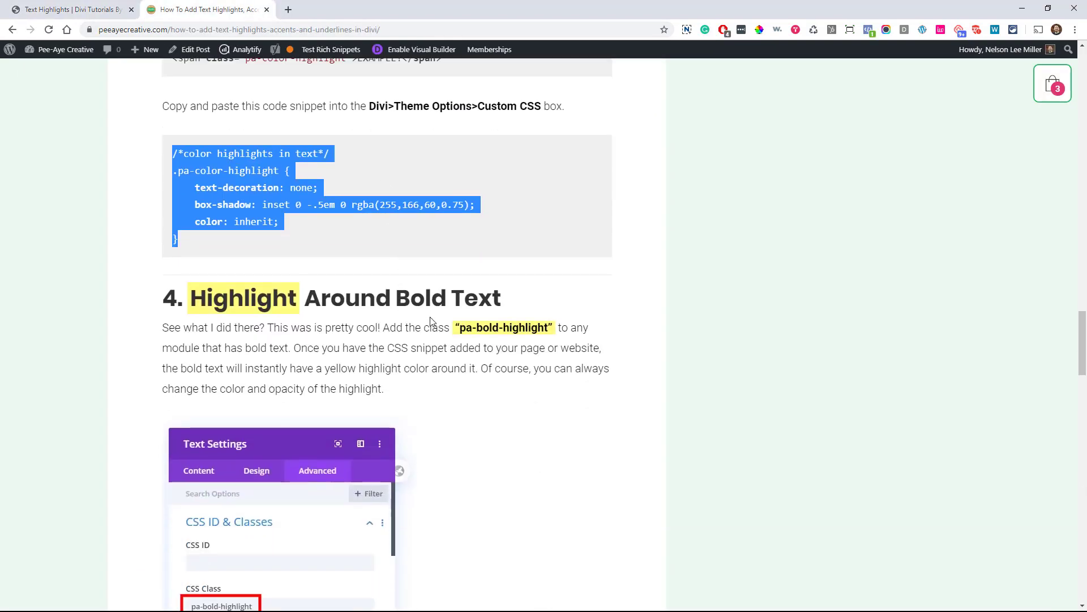
{"action": "scroll", "coordinate": [507, 290], "scroll_direction": "down", "scroll_amount": 1}
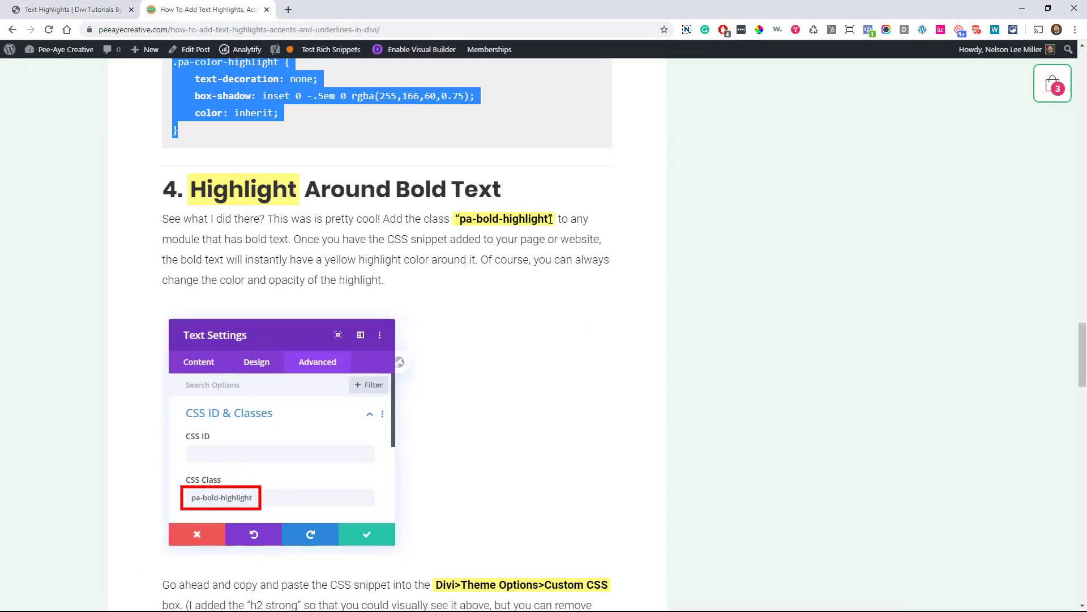
{"action": "left_click_drag", "start_coordinate": [550, 219], "coordinate": [460, 219]}
{"action": "key", "text": "ctrl+c"}
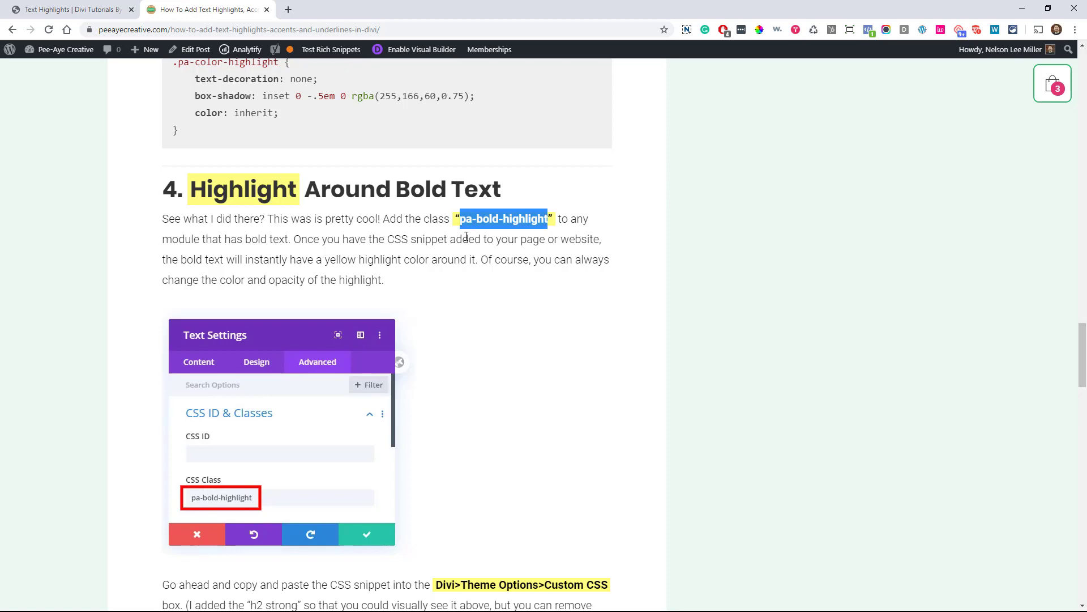
{"action": "left_click", "coordinate": [49, 8]}
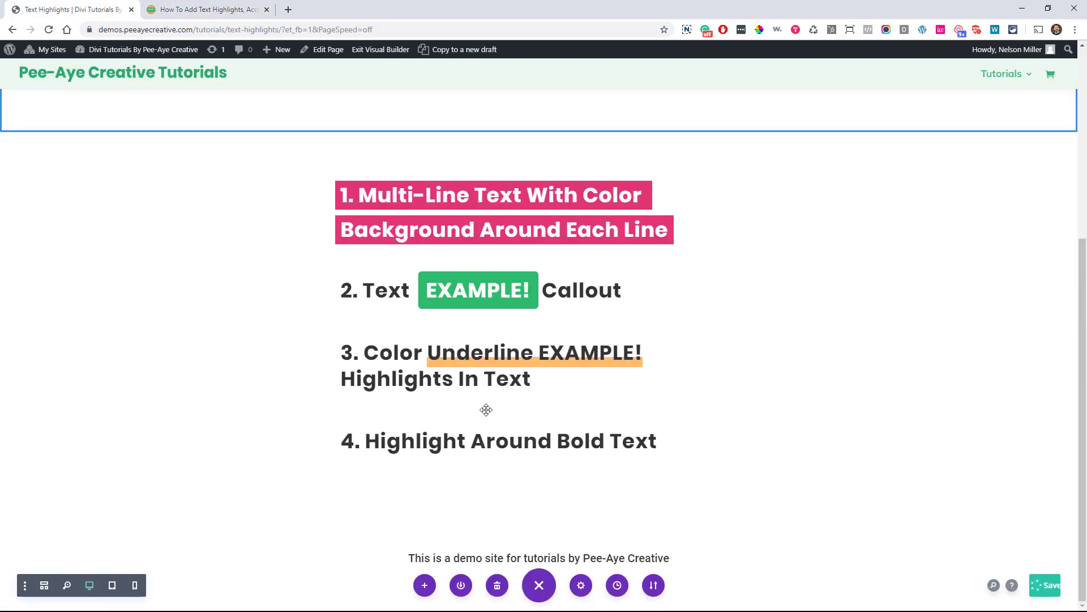
Check the page's existing custom CSS under Page Settings > Advanced, then cancel without changes
{"action": "left_click", "coordinate": [578, 585]}
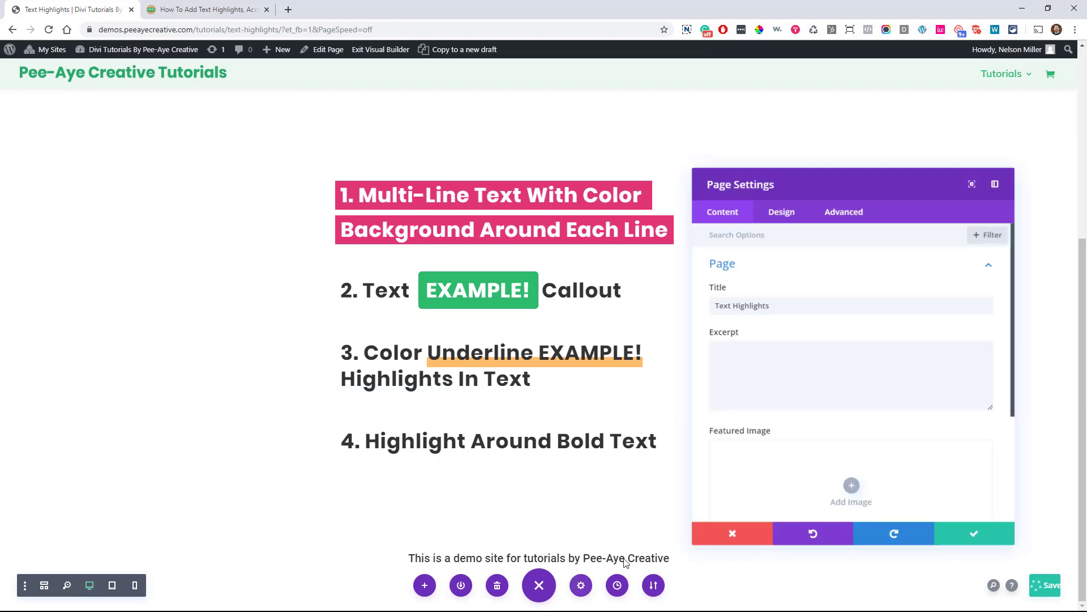
{"action": "left_click", "coordinate": [835, 215]}
{"action": "left_click", "coordinate": [754, 281]}
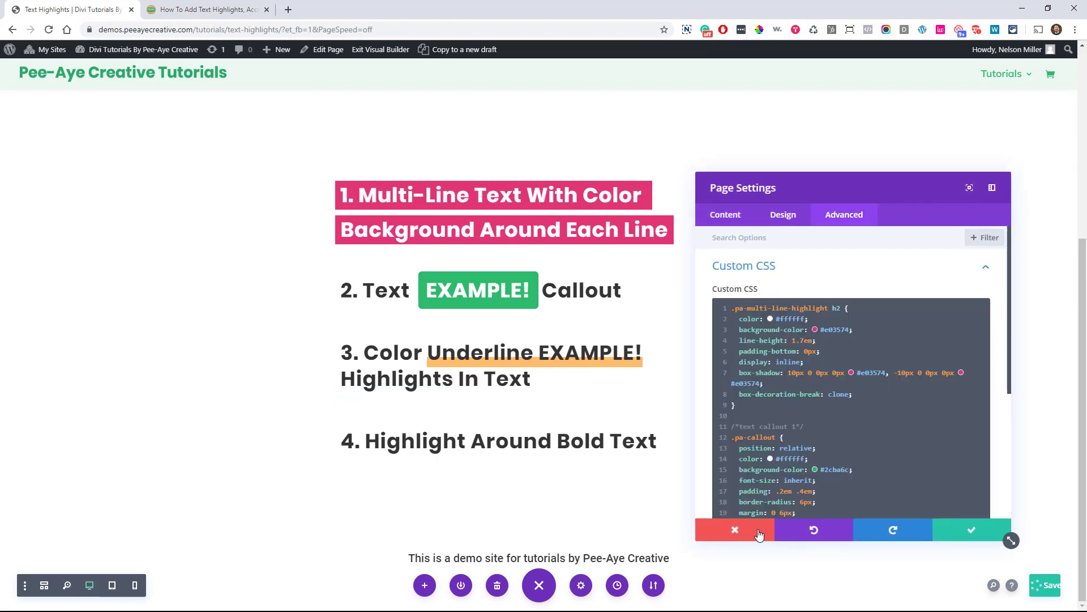
{"action": "left_click", "coordinate": [762, 535]}
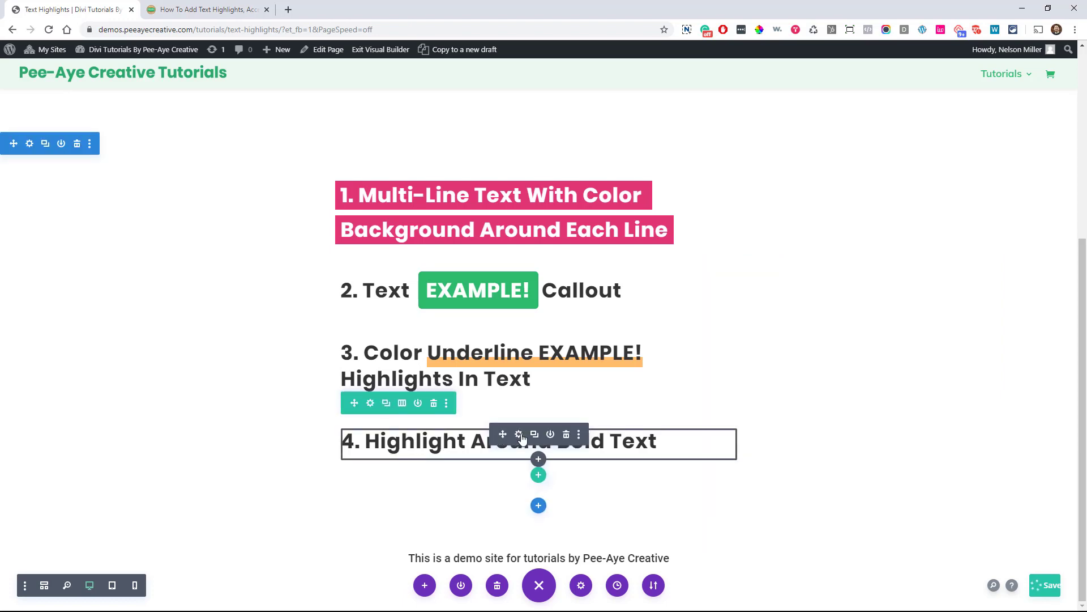
Paste pa-bold-highlight into heading 4's CSS Class field and save the module
{"action": "left_click", "coordinate": [519, 435]}
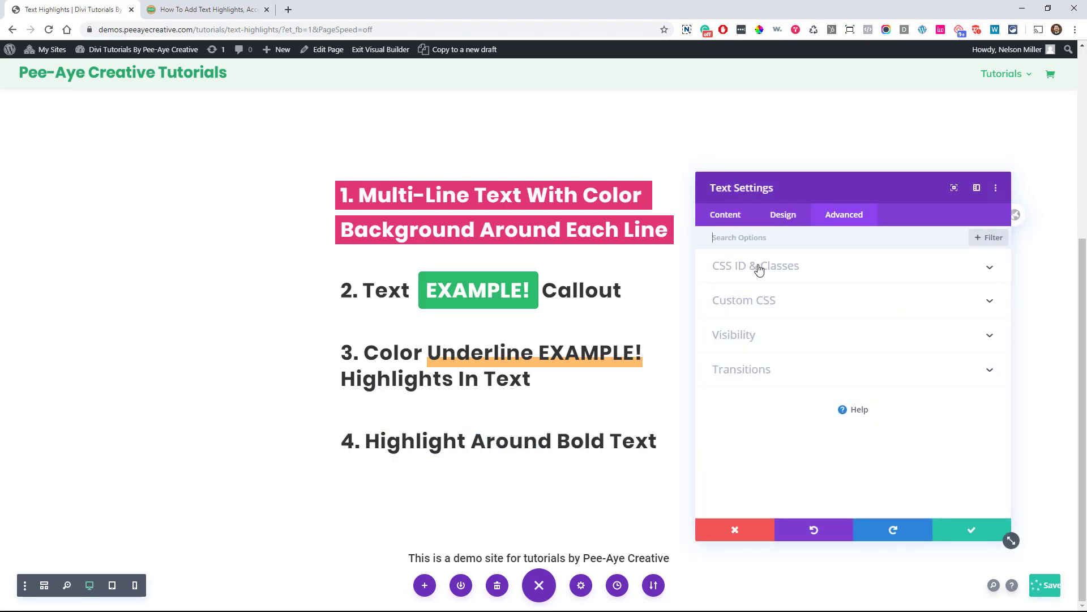
{"action": "left_click", "coordinate": [757, 267]}
{"action": "left_click", "coordinate": [752, 350]}
{"action": "key", "text": "ctrl+v"}
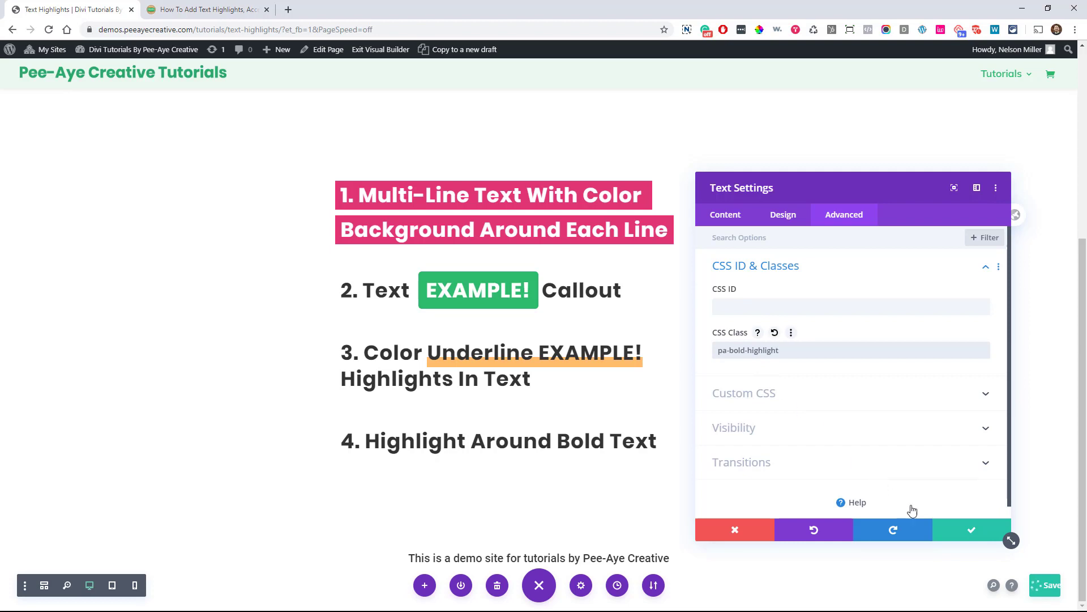
{"action": "left_click", "coordinate": [951, 534]}
Select the whole '.pa-bold-highlight p strong, h2 strong' CSS rule in the tutorial for copying
{"action": "left_click", "coordinate": [216, 12]}
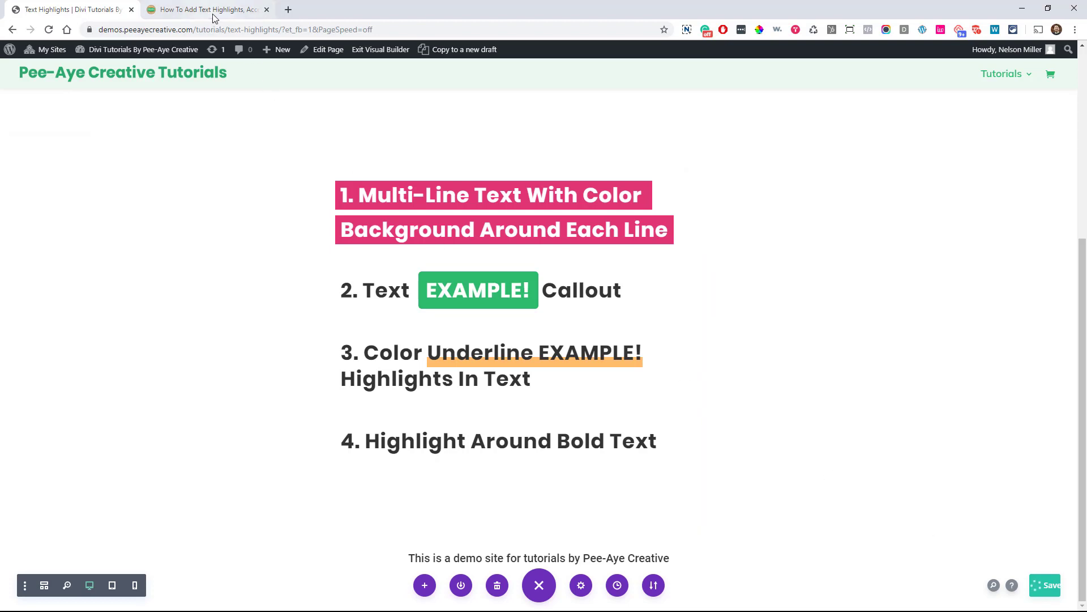
{"action": "scroll", "coordinate": [321, 292], "scroll_direction": "down", "scroll_amount": 4}
{"action": "scroll", "coordinate": [321, 292], "scroll_direction": "down", "scroll_amount": 2}
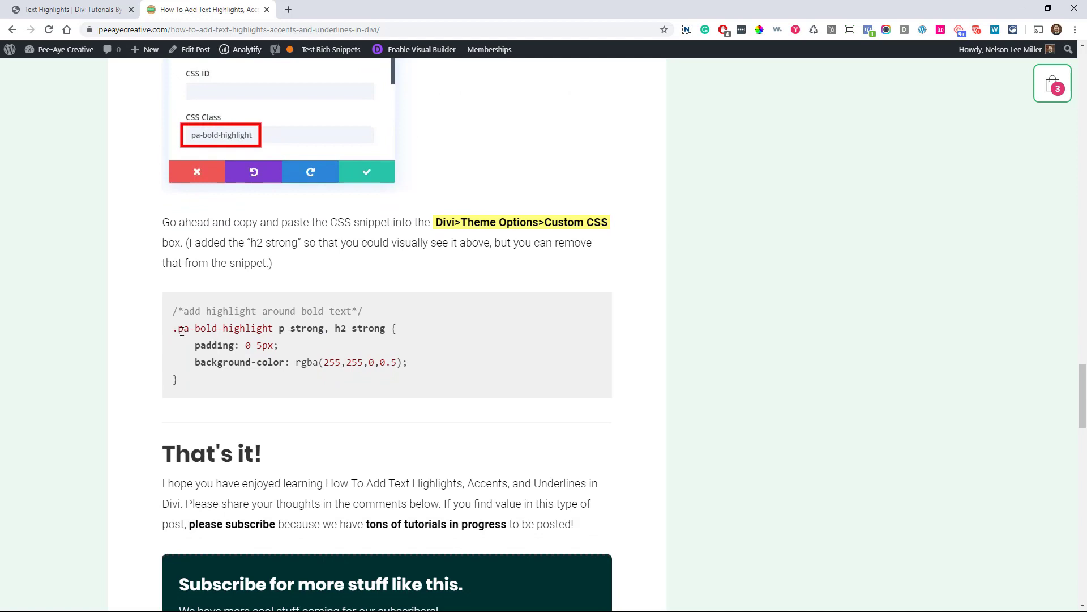
{"action": "left_click_drag", "start_coordinate": [179, 329], "coordinate": [282, 329]}
{"action": "mouse_move", "coordinate": [291, 329]}
{"action": "left_mouse_down"}
{"action": "mouse_move", "coordinate": [389, 331]}
{"action": "mouse_move", "coordinate": [291, 331]}
{"action": "left_mouse_up"}
{"action": "left_click", "coordinate": [389, 331]}
{"action": "left_click_drag", "start_coordinate": [190, 376], "coordinate": [171, 314]}
{"action": "key", "text": "ctrl+c"}
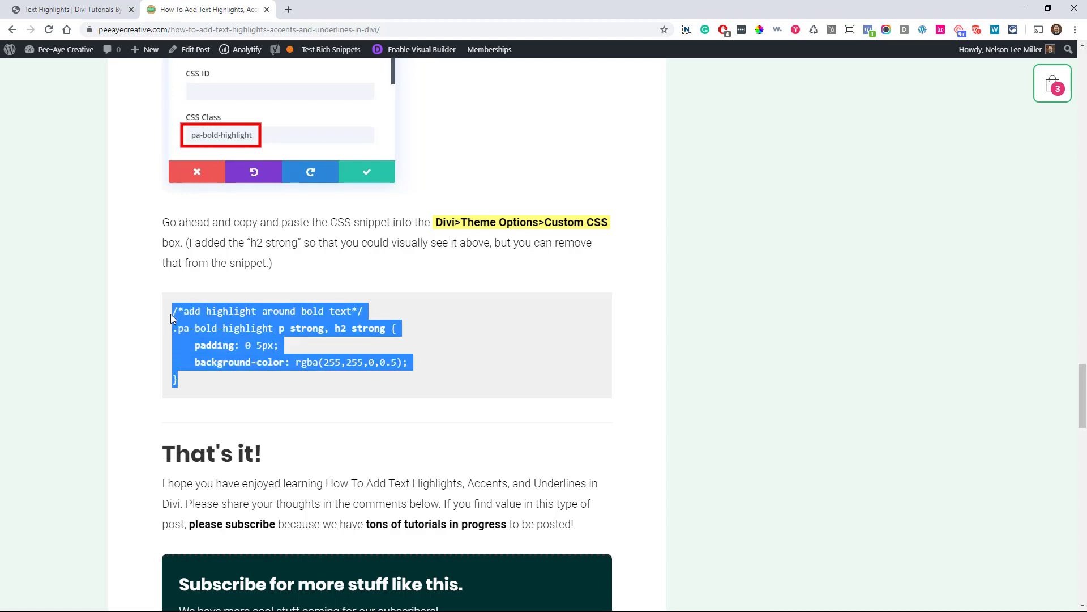
Paste the .pa-bold-highlight rule after the existing page custom CSS and save it
{"action": "left_click", "coordinate": [70, 9]}
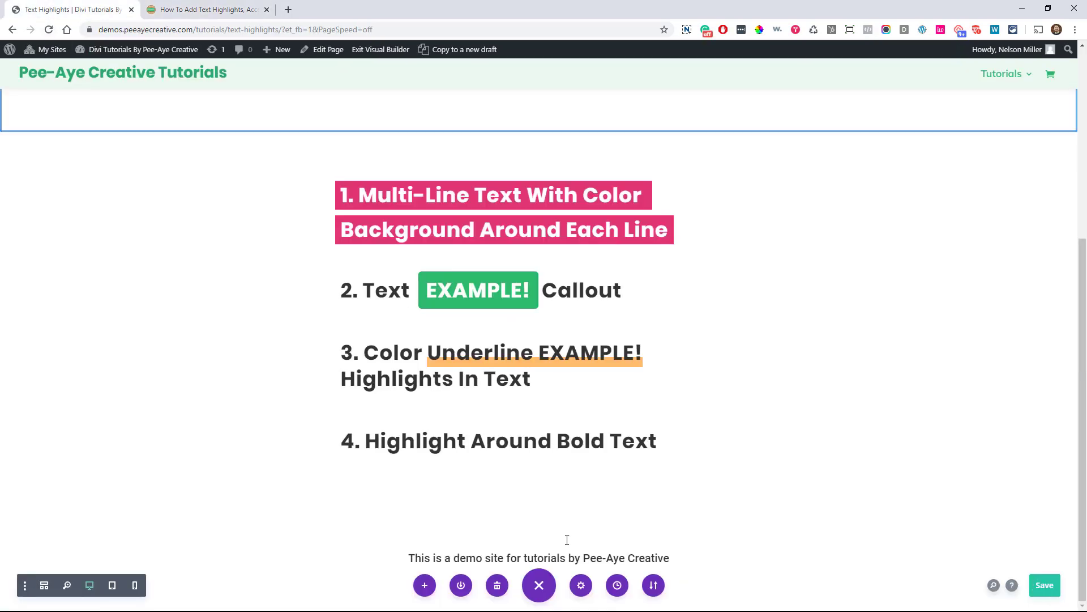
{"action": "left_click", "coordinate": [582, 585]}
{"action": "left_click", "coordinate": [837, 215]}
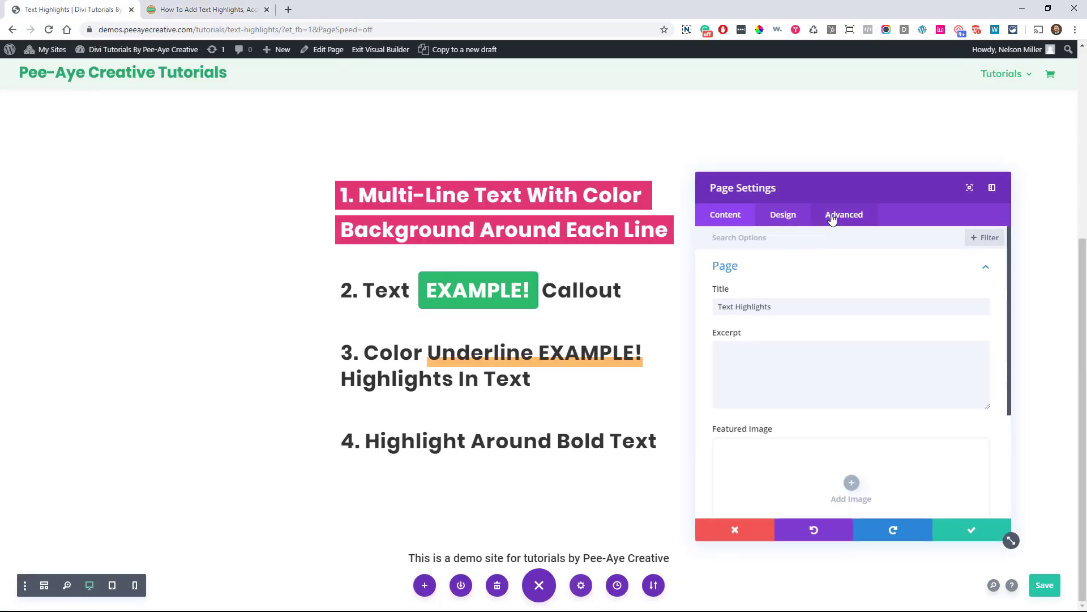
{"action": "left_click", "coordinate": [751, 268]}
{"action": "scroll", "coordinate": [763, 395], "scroll_direction": "down", "scroll_amount": 5}
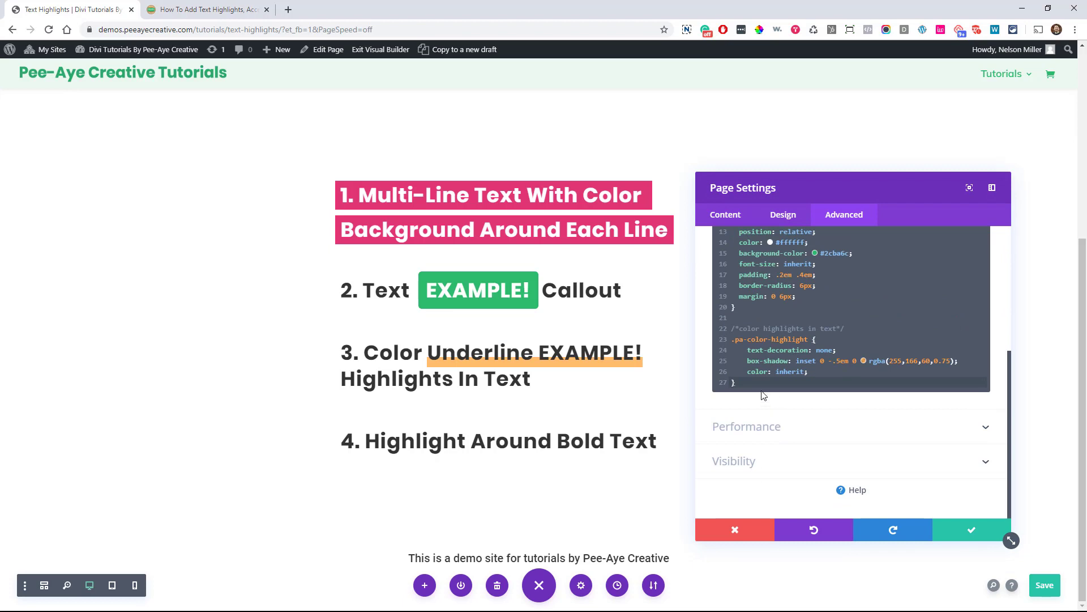
{"action": "key", "text": "ctrl+v"}
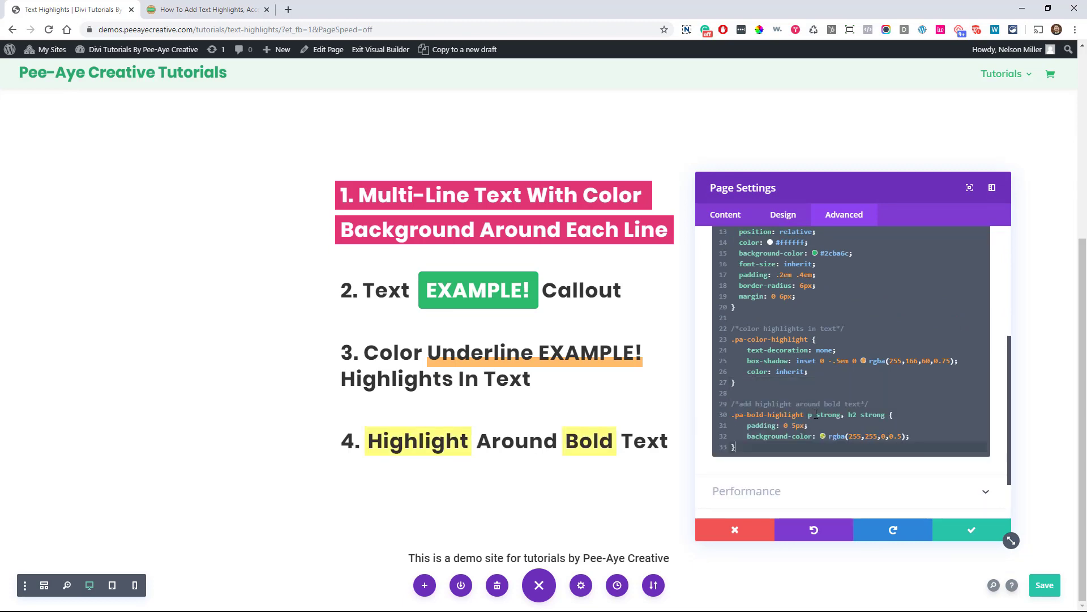
{"action": "left_click_drag", "start_coordinate": [805, 415], "coordinate": [737, 415]}
{"action": "left_click", "coordinate": [952, 529]}
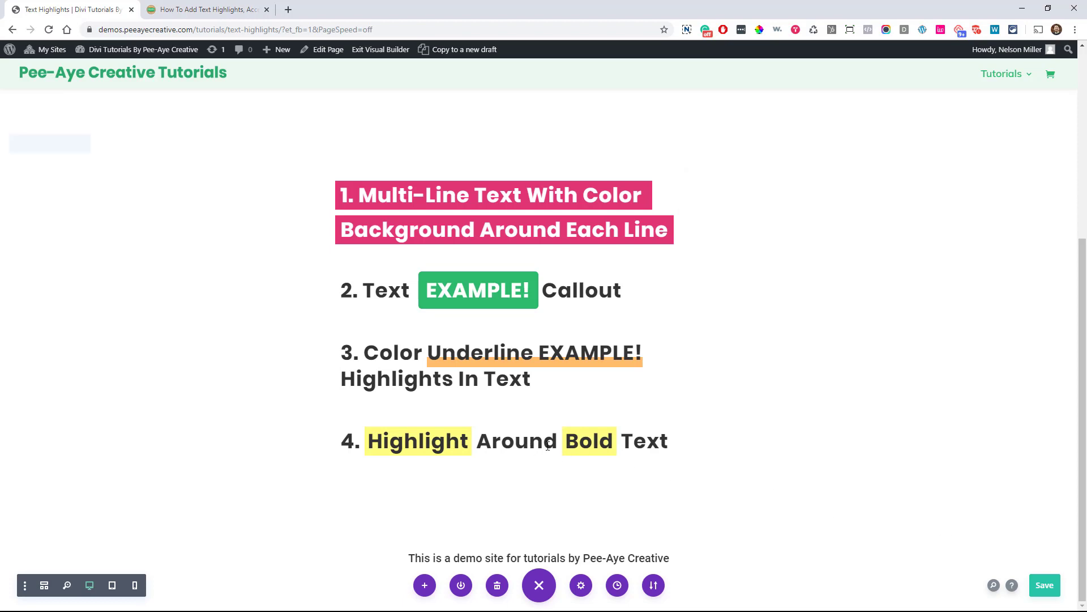
Toggle bold on 'round' in heading 4 to preview the yellow highlight, leave it unbolded, and save
{"action": "left_click", "coordinate": [519, 437]}
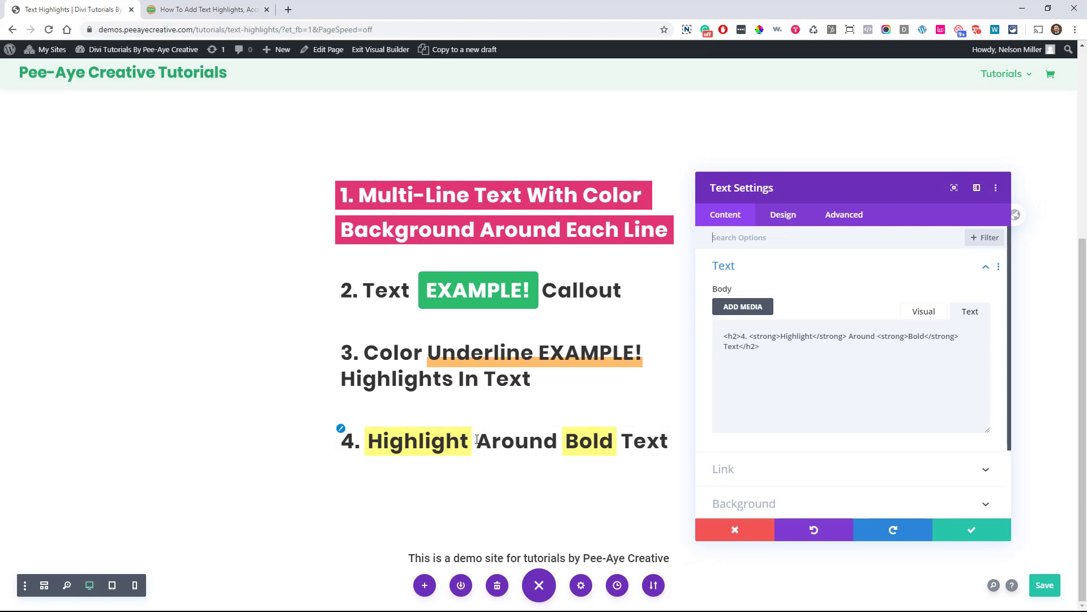
{"action": "left_click", "coordinate": [918, 313]}
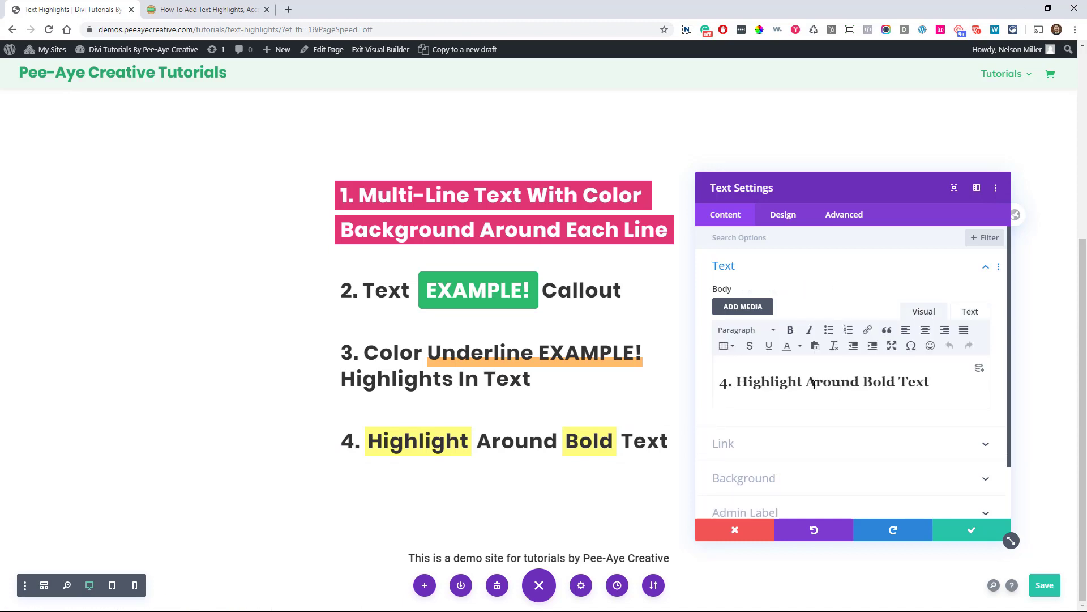
{"action": "left_click_drag", "start_coordinate": [815, 385], "coordinate": [854, 385]}
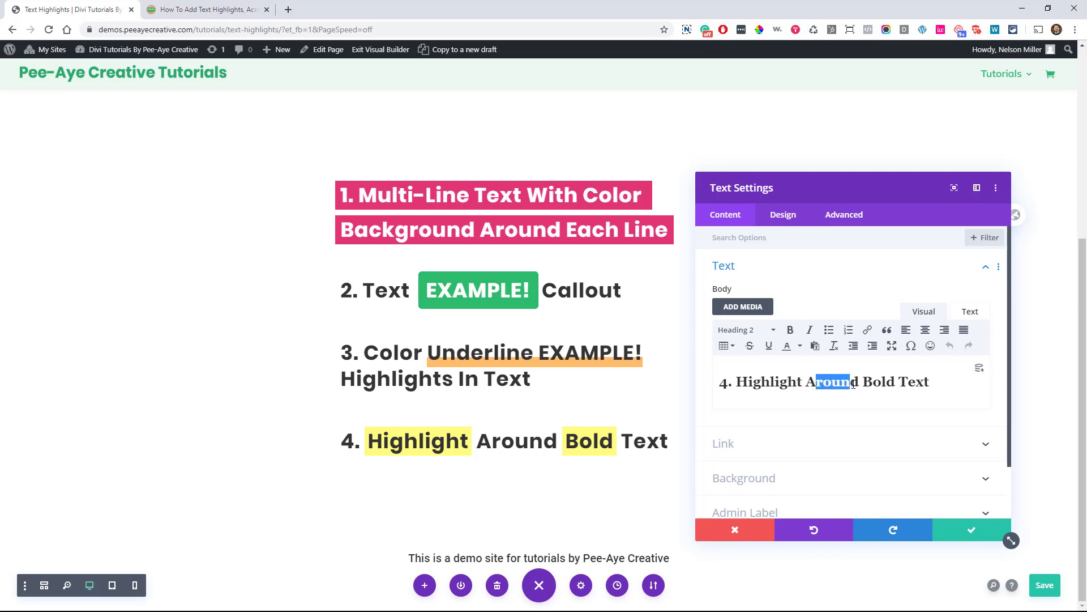
{"action": "left_click", "coordinate": [790, 332]}
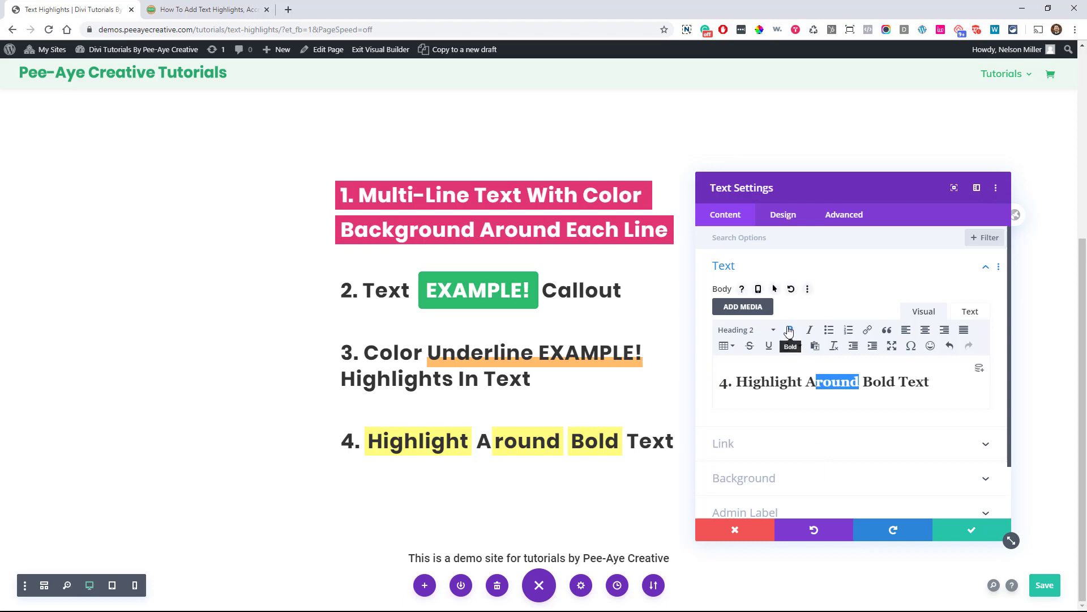
{"action": "left_click", "coordinate": [791, 331]}
{"action": "left_click", "coordinate": [790, 331]}
{"action": "left_click", "coordinate": [791, 332]}
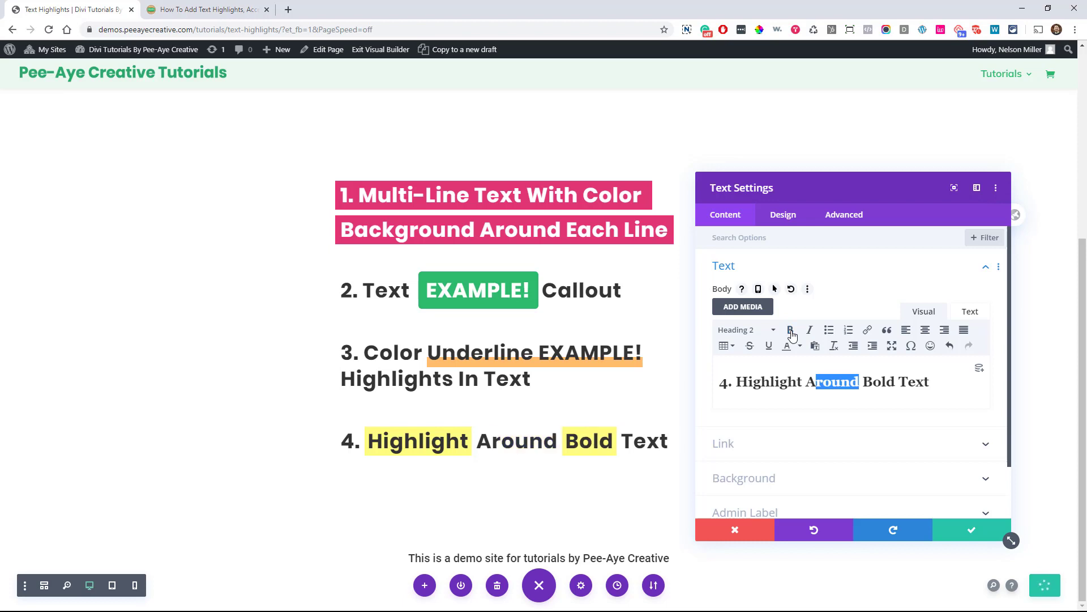
{"action": "left_click", "coordinate": [958, 529]}
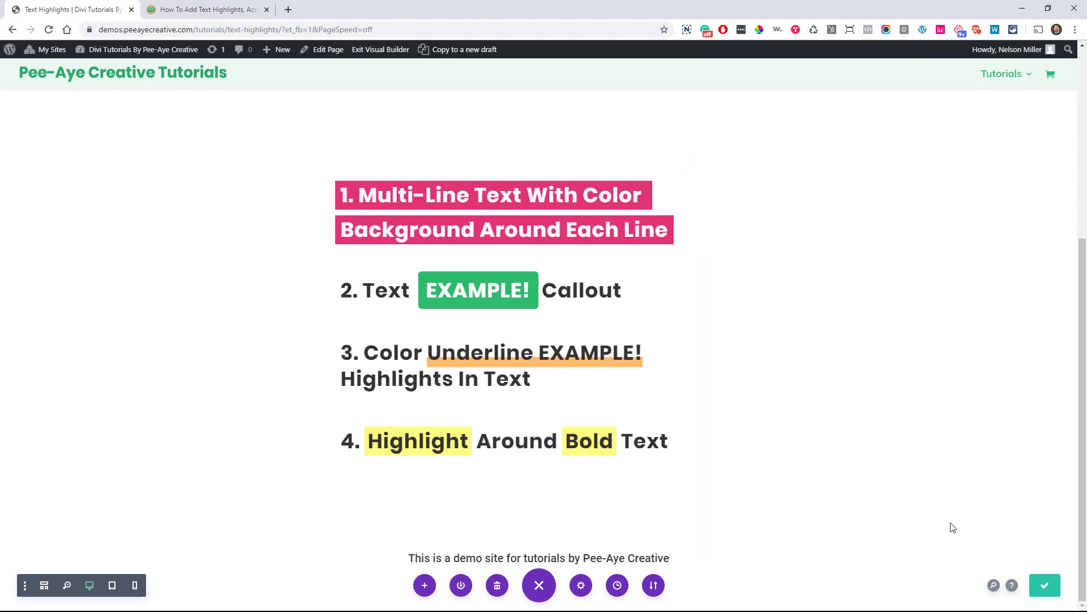
{"action": "left_click", "coordinate": [209, 10]}
{"action": "scroll", "coordinate": [429, 286], "scroll_direction": "down", "scroll_amount": 2}
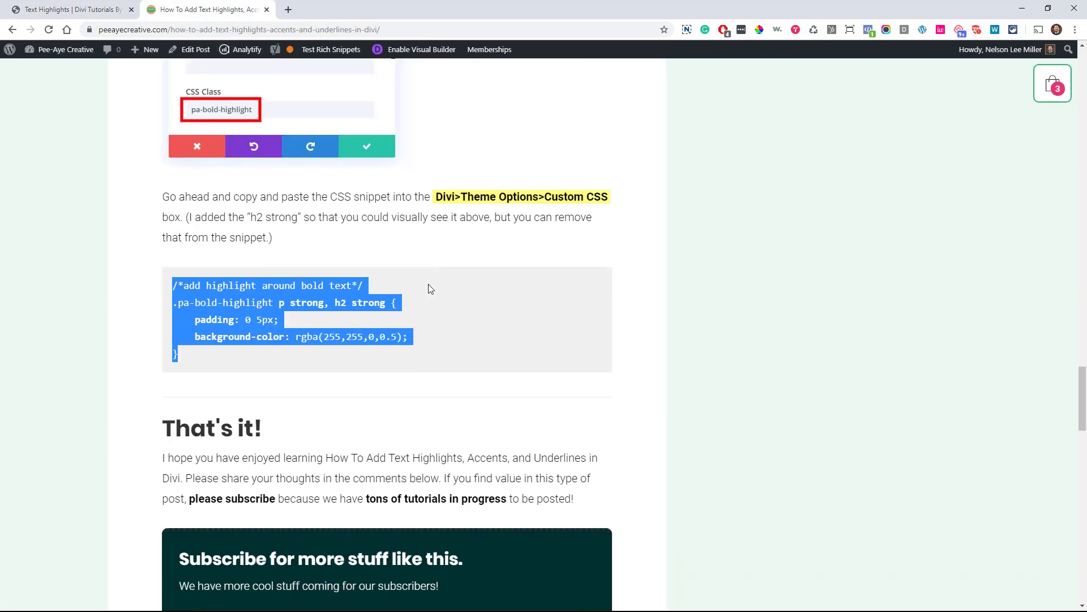
{"action": "left_click", "coordinate": [376, 275]}
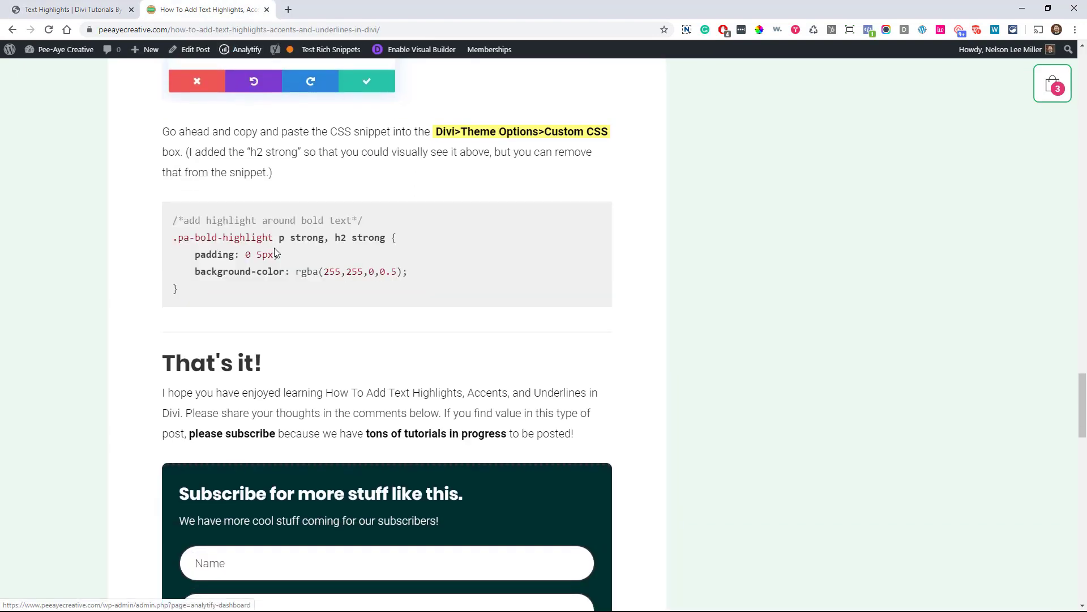